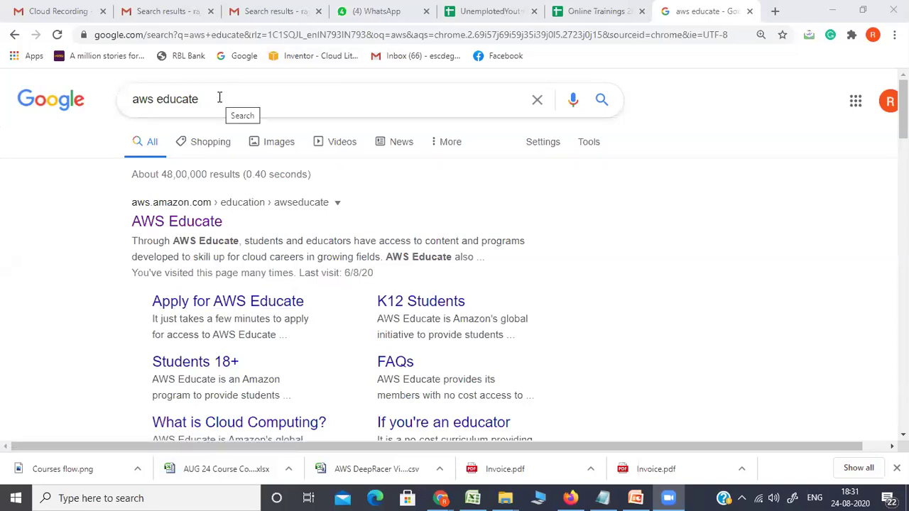
Open the AWS Educate site from the Google search results
click(174, 225)
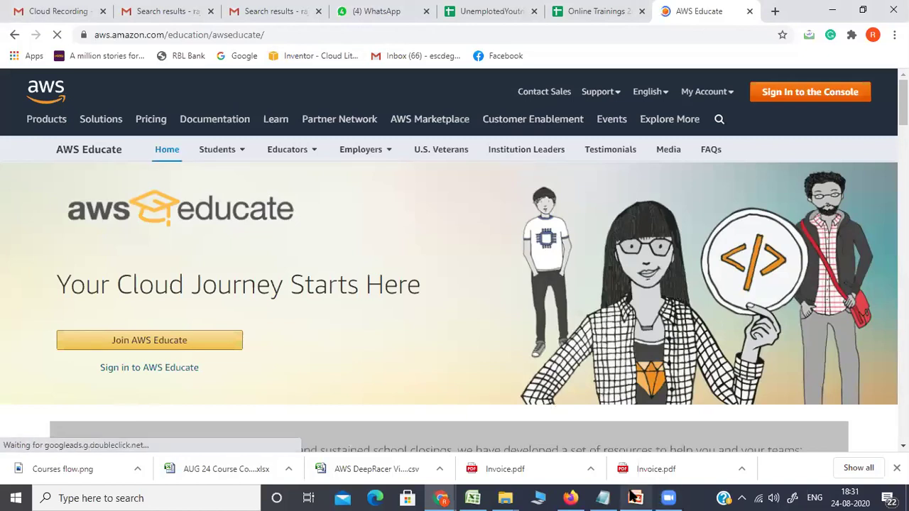
Switch to PowerPoint and present the AWS Registration for Student slides, advancing to the slide about joining AWS Educate
mouse_move(635, 498)
click(627, 442)
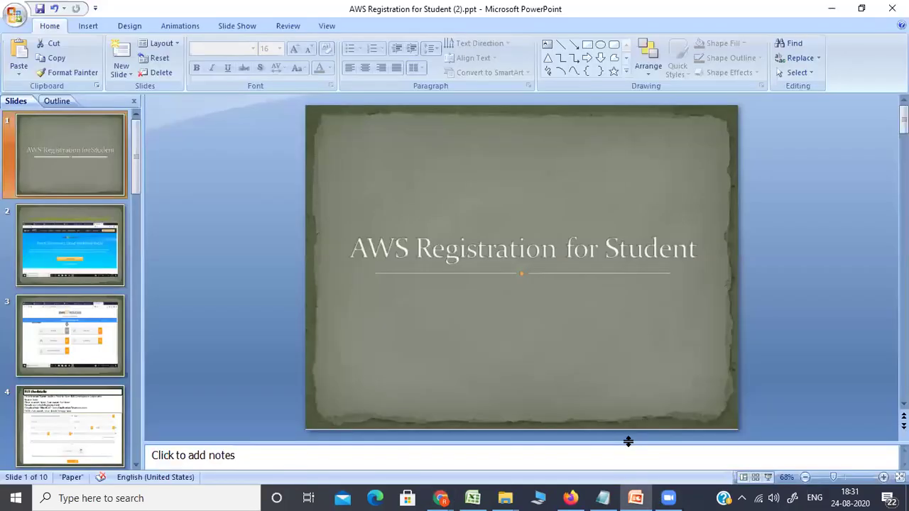
key(F5)
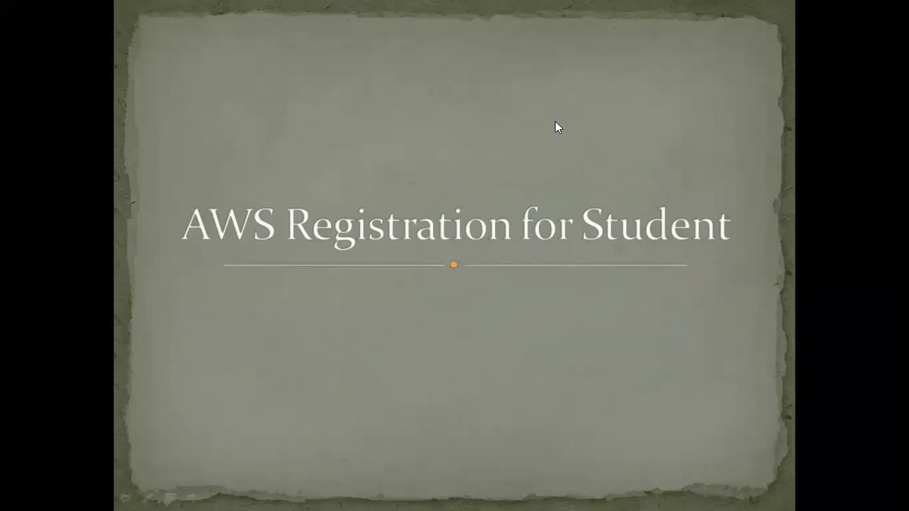
click(299, 363)
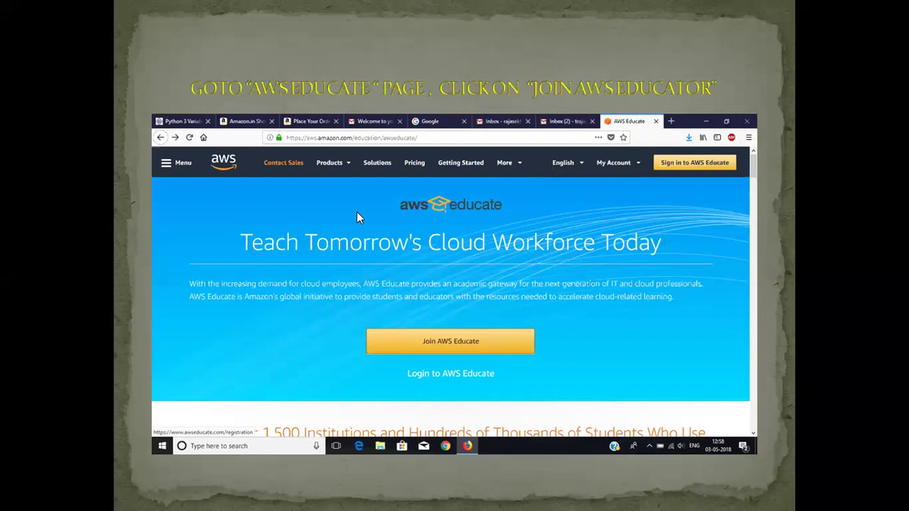
Return to the AWS Educate page in Chrome and start a join application with the Student role
key(alt+Tab)
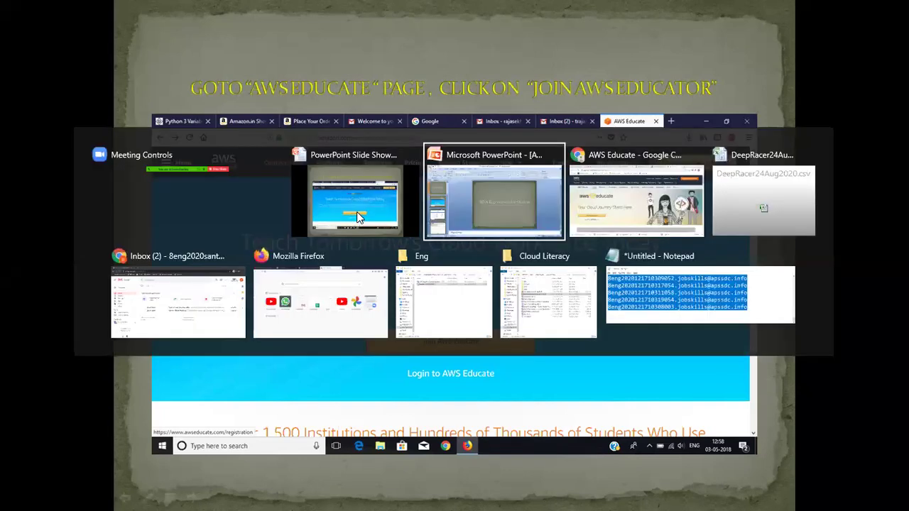
key(alt+Tab)
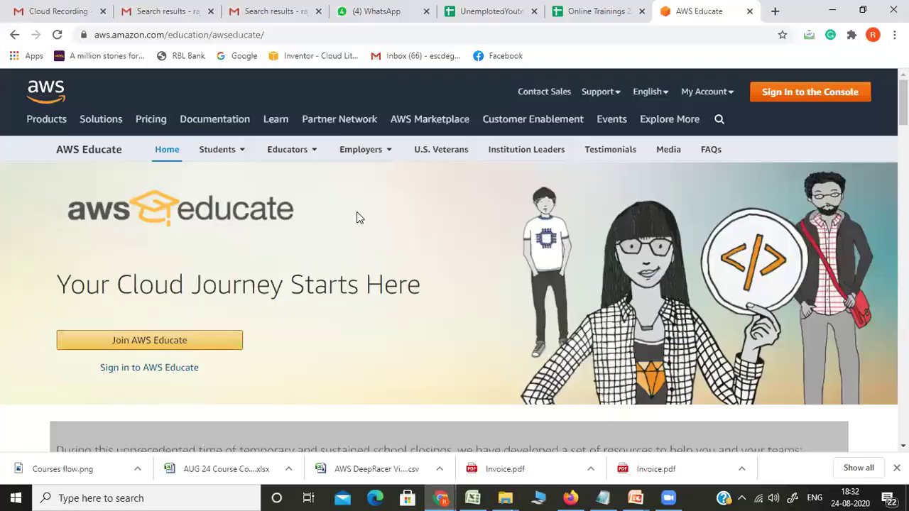
click(188, 341)
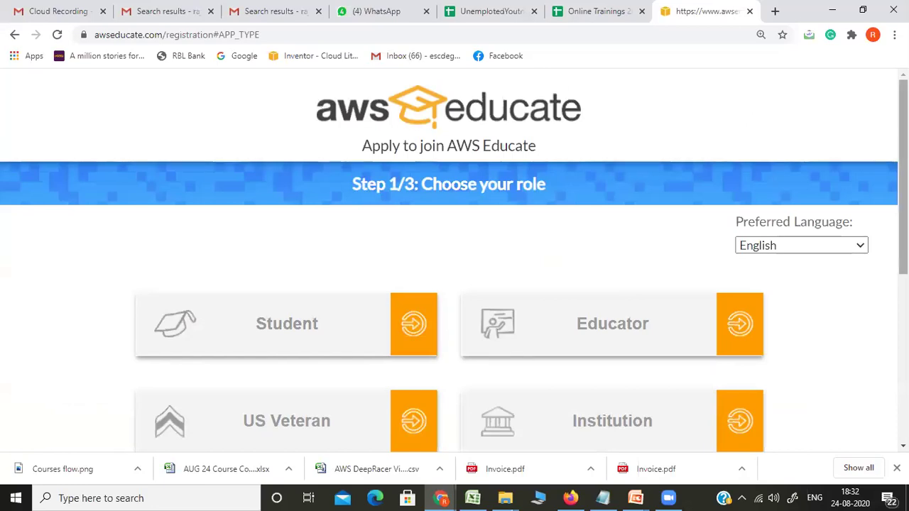
scroll(903, 213, down, 1)
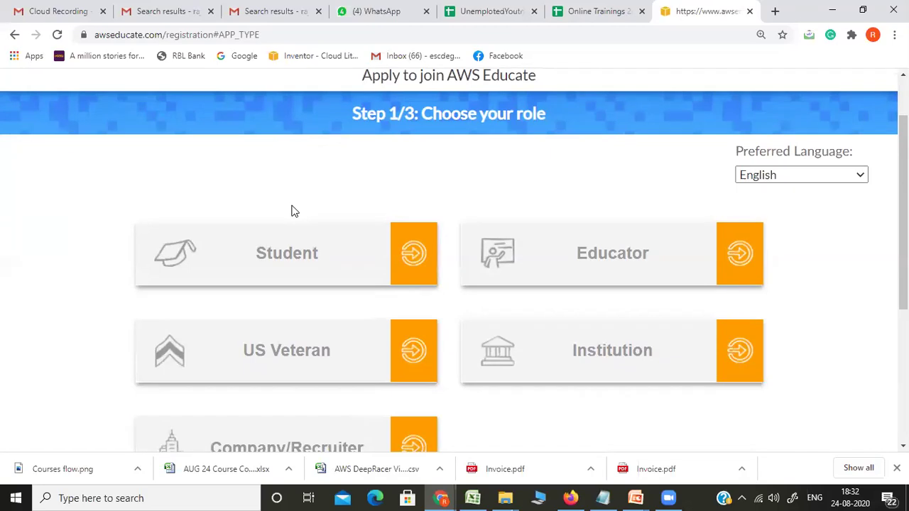
click(282, 254)
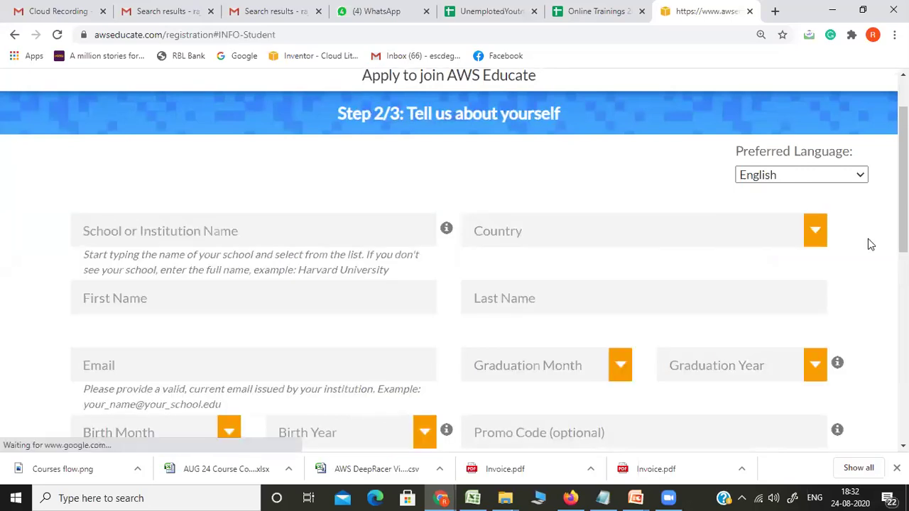
Set the school or institution name to the suggested Andhra Pradesh State Skill Development Corporation
click(306, 230)
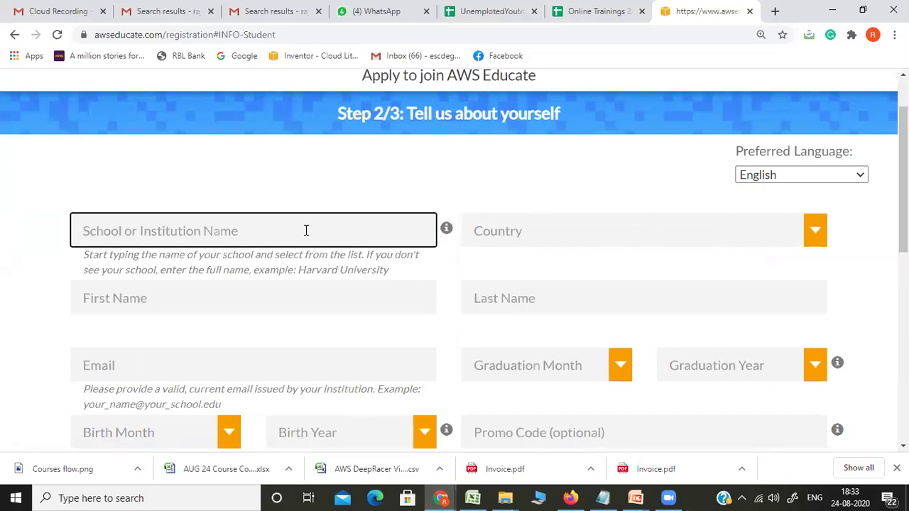
text(a)
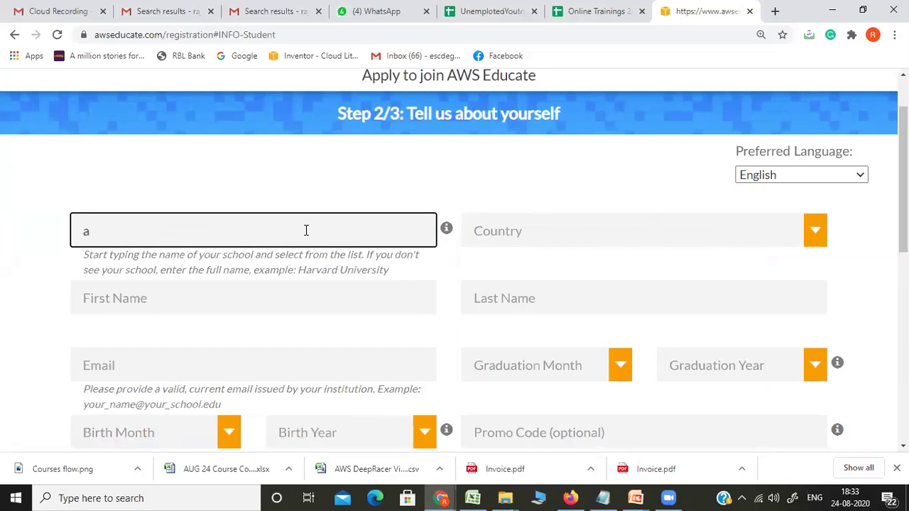
text(ndhra)
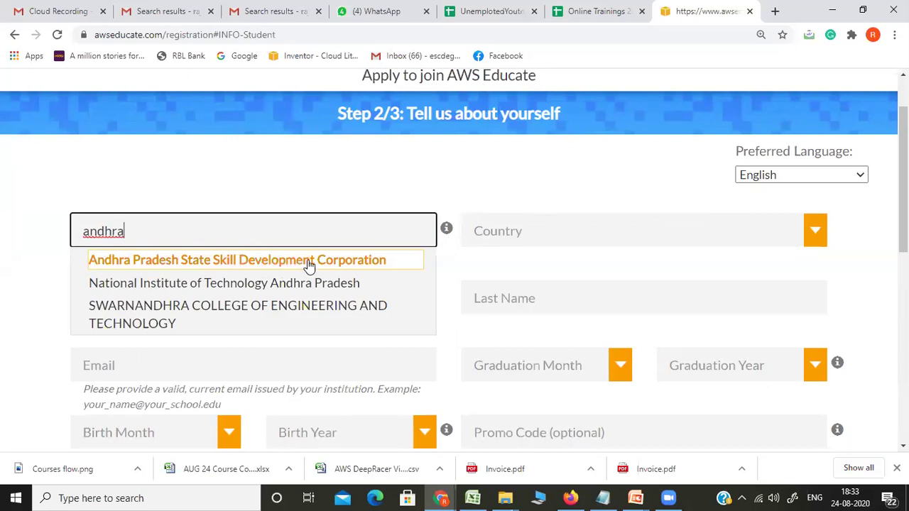
click(346, 260)
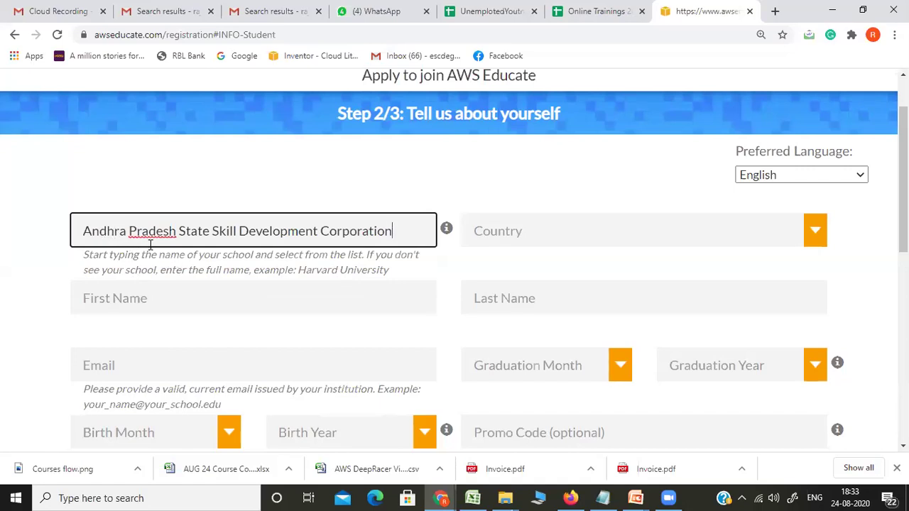
Set the application's country to India
click(638, 237)
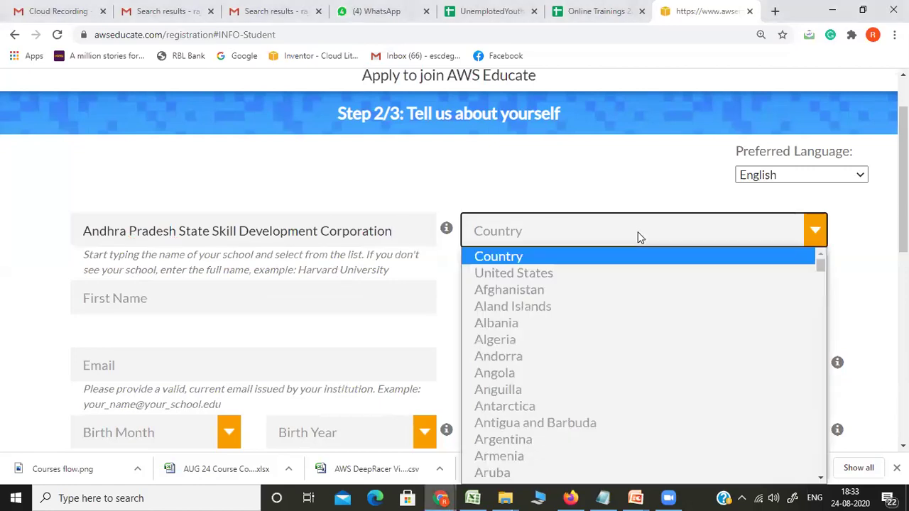
key(i)
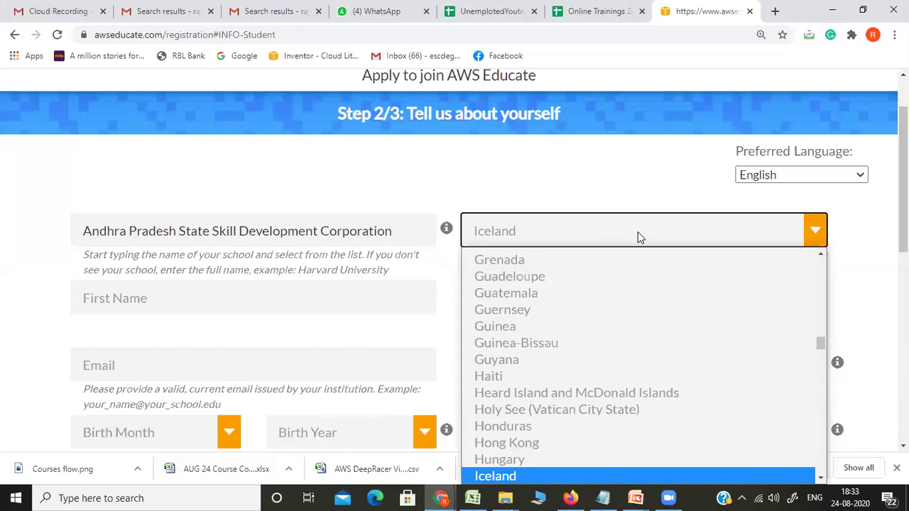
key(n)
key(Return)
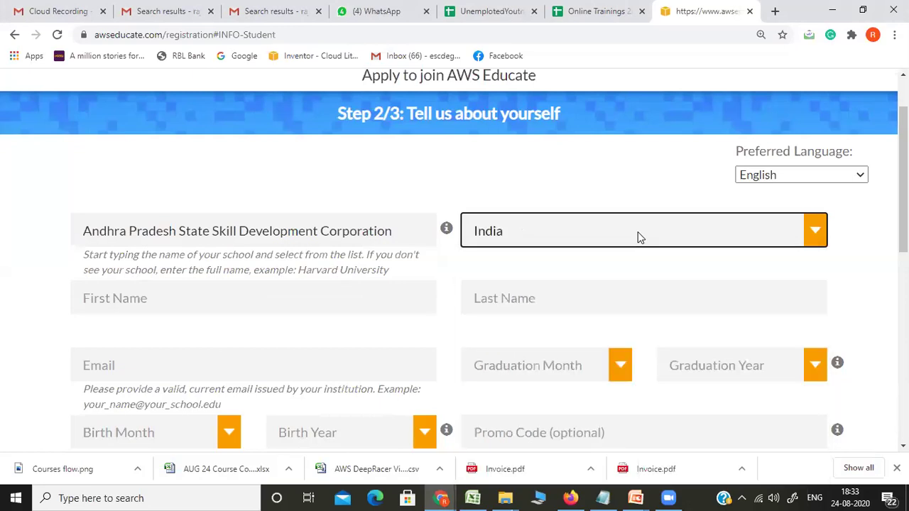
Switch to Excel, copy the first student's full name from cell A2 of DeepRacer24Aug2020.csv, and return to the application form
click(321, 299)
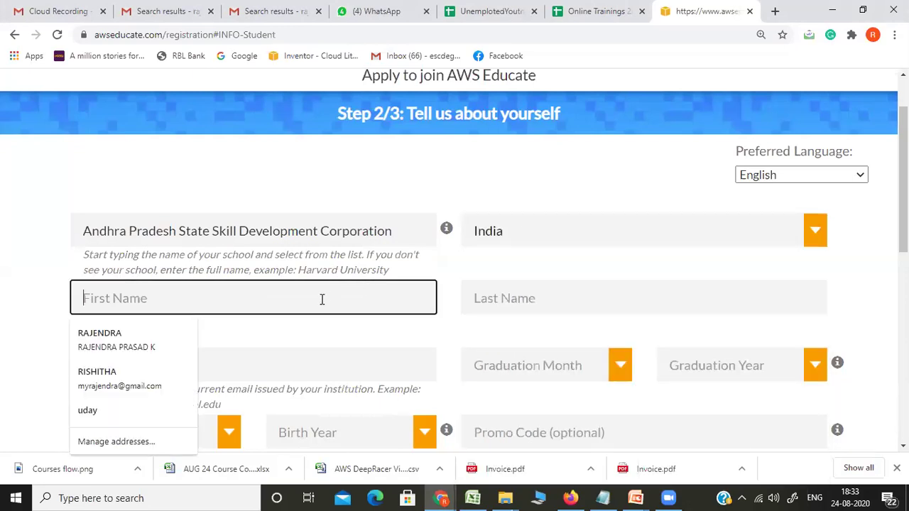
click(46, 239)
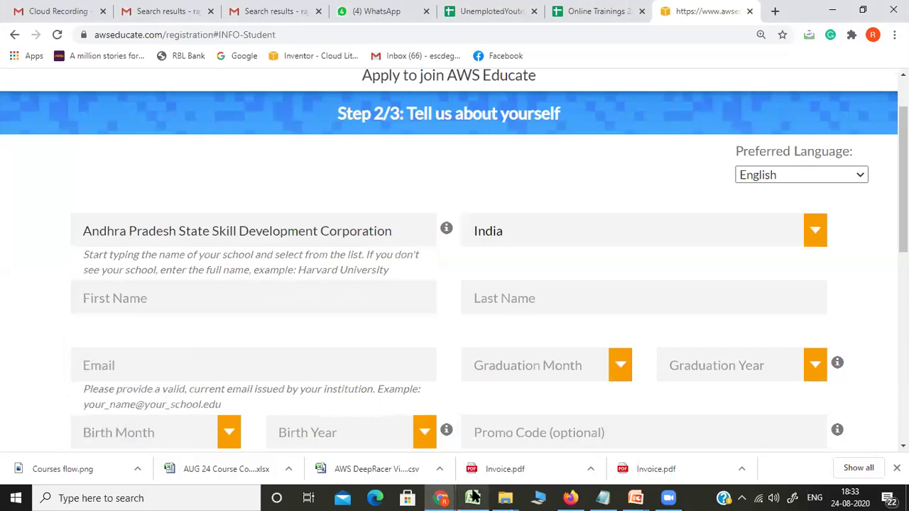
mouse_move(473, 498)
click(448, 435)
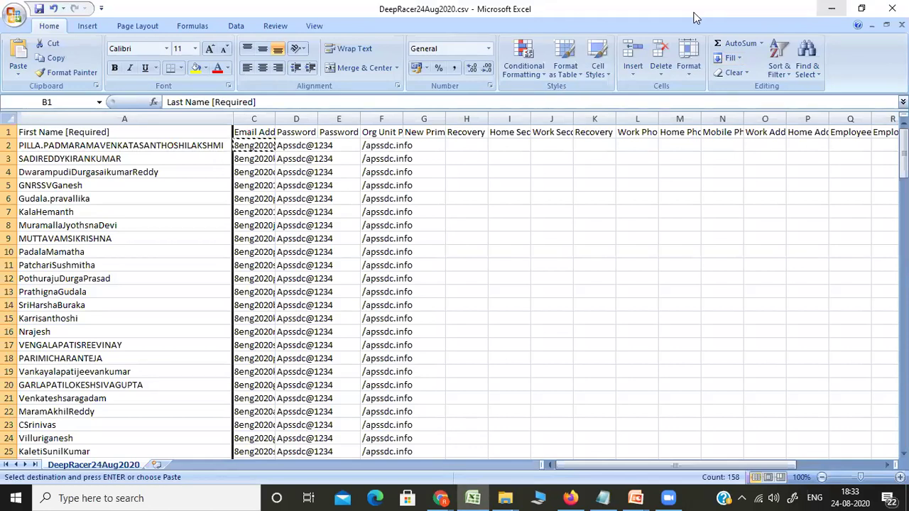
click(135, 145)
key(ctrl+c)
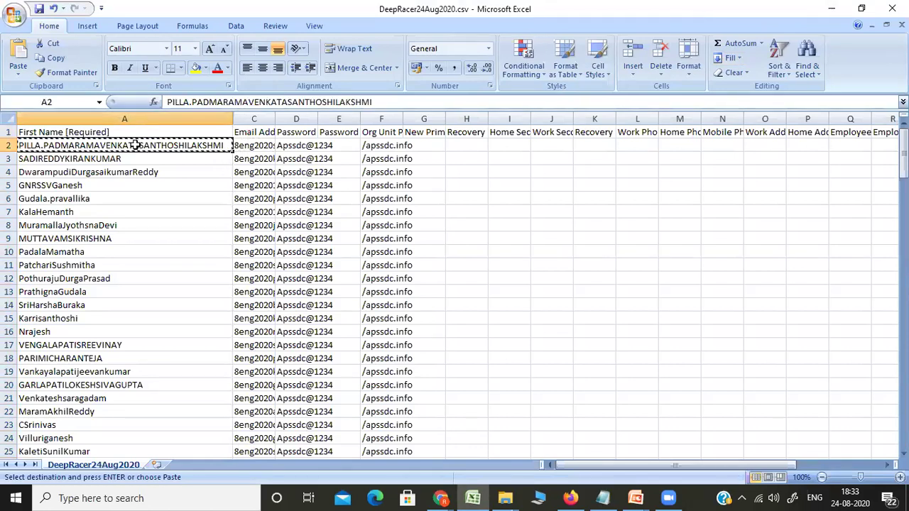
click(832, 9)
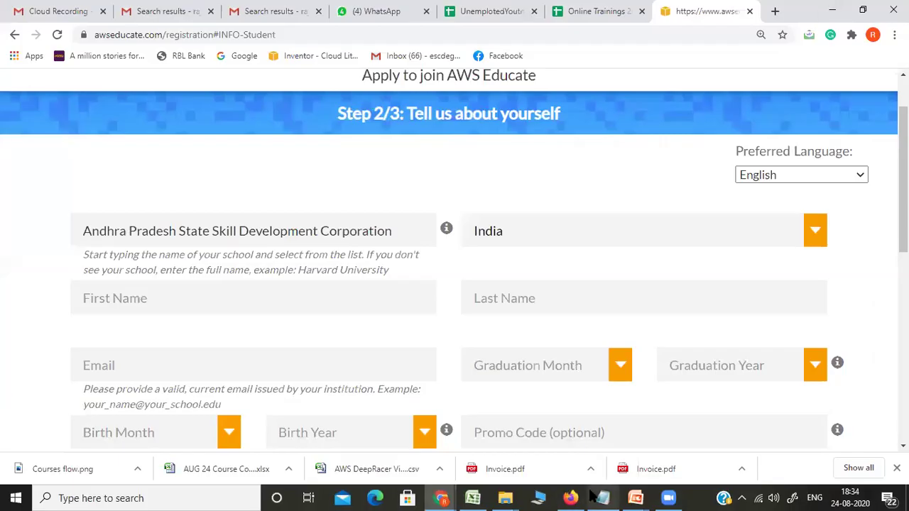
Switch to Notepad, replace its text with the copied student name, and change the dot between the name parts to a space
mouse_move(601, 497)
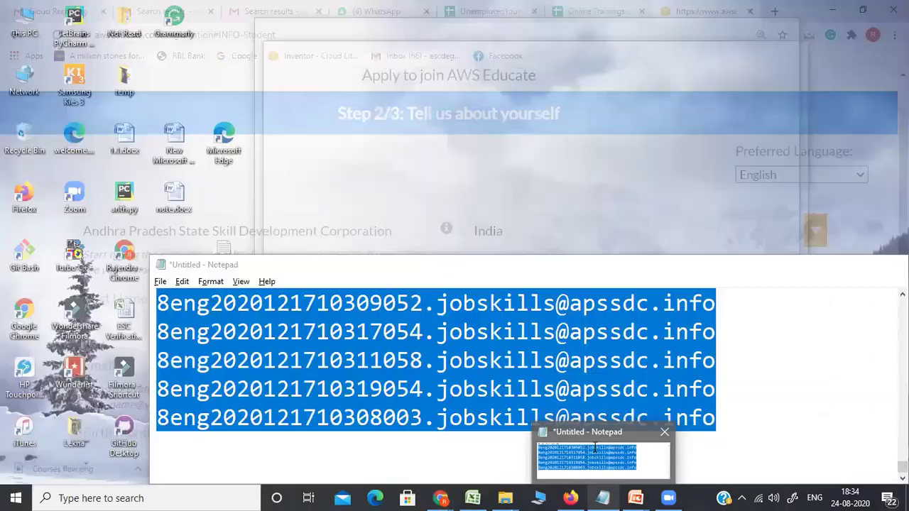
click(595, 465)
key(Delete)
key(ctrl+v)
key(Up)
key(Right)
key(Right)
key(Right)
key(Right)
key(Right)
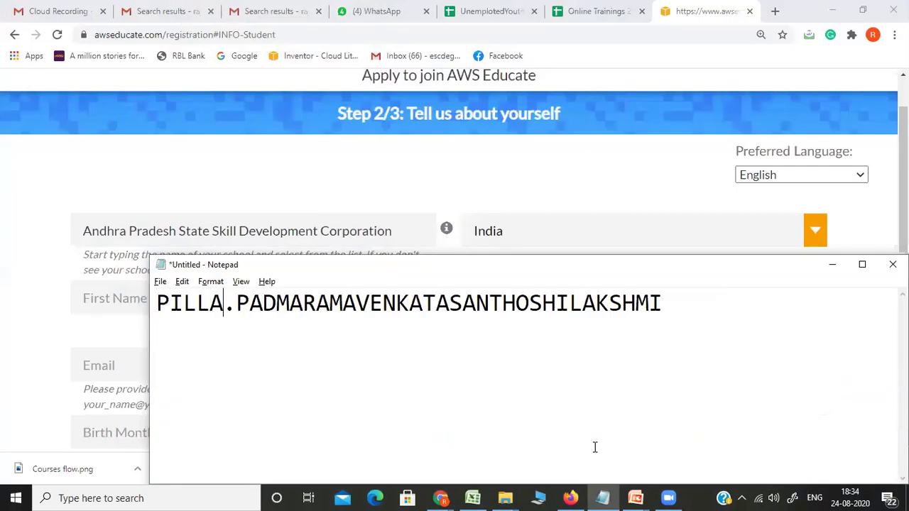
key(Delete)
Copy the first part of the student's name from Notepad into the form's First Name field
click(662, 304)
click(158, 304)
key(shift+Right)
key(shift+Right)
key(shift+Right)
key(shift+Right)
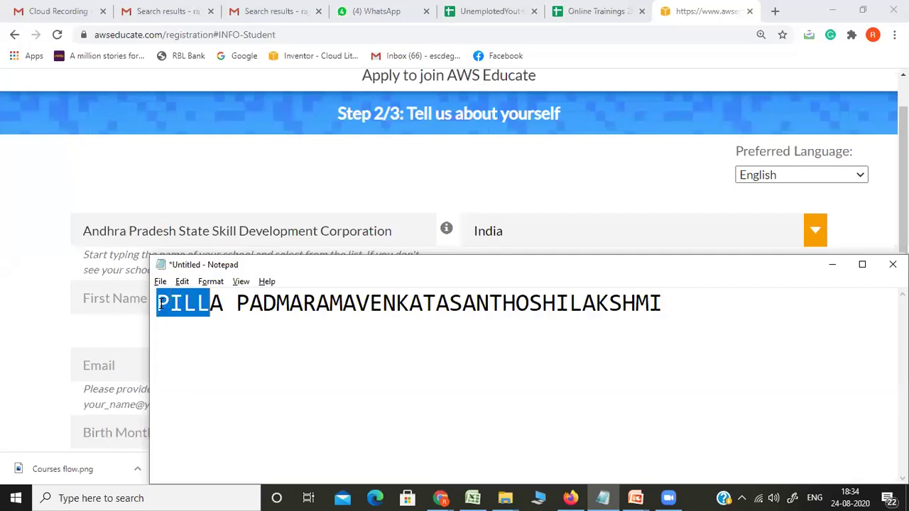
key(shift+Right)
key(alt+Tab)
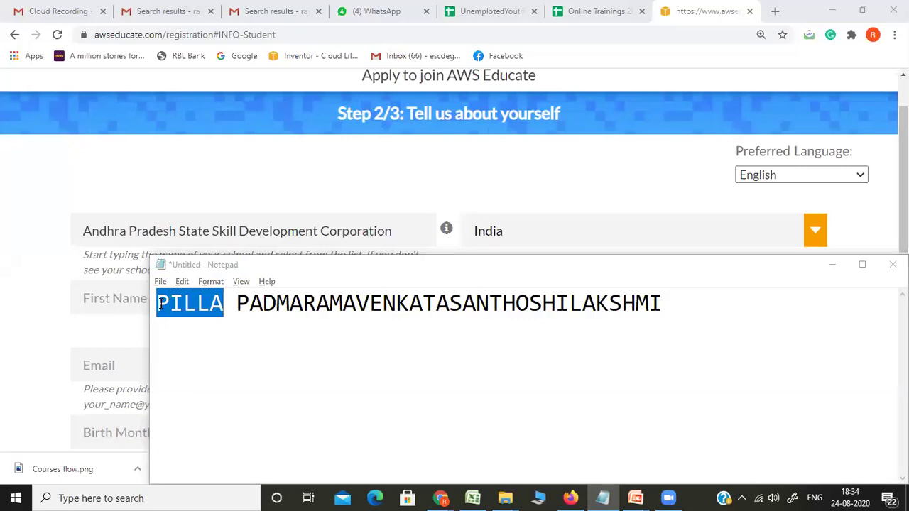
click(149, 299)
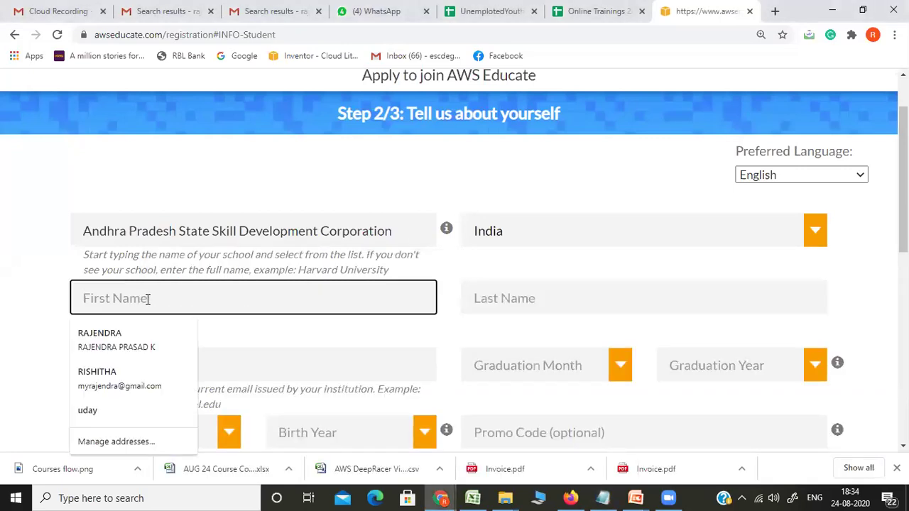
key(ctrl+v)
key(Tab)
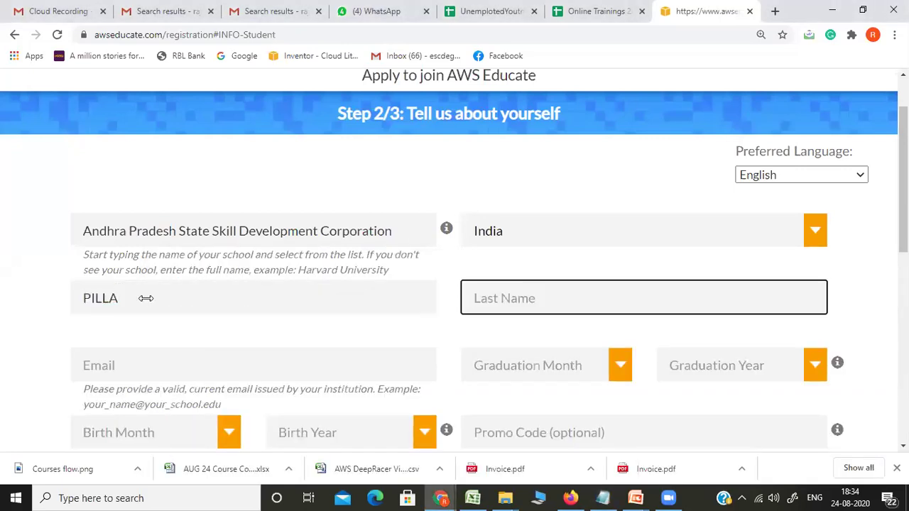
Copy the remaining part of the student's name from Notepad into the form's Last Name field
key(alt+Tab)
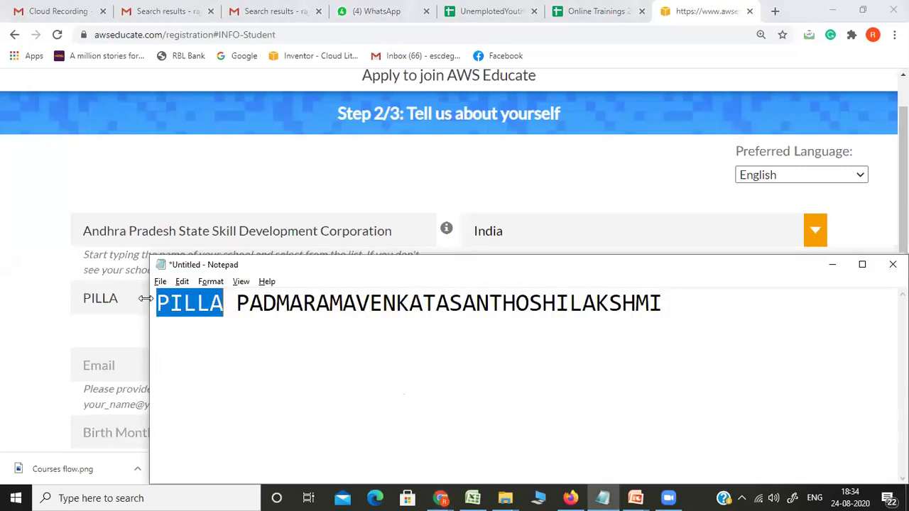
click(238, 304)
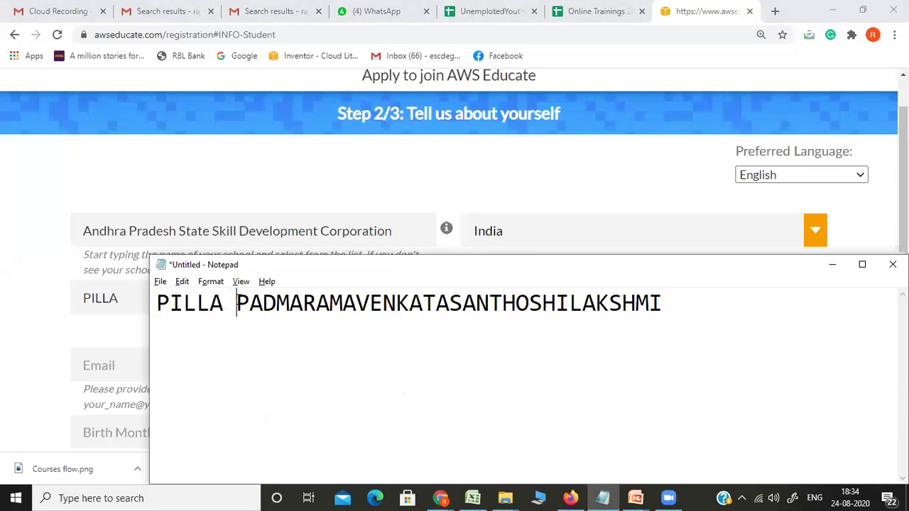
key(shift+Right)
key(shift+Right)
key(shift+Right)
key(shift+Right)
key(shift+Right)
key(shift+Right)
key(shift+Right)
key(shift+Right)
key(shift+Right)
key(shift+Right)
key(shift+Right)
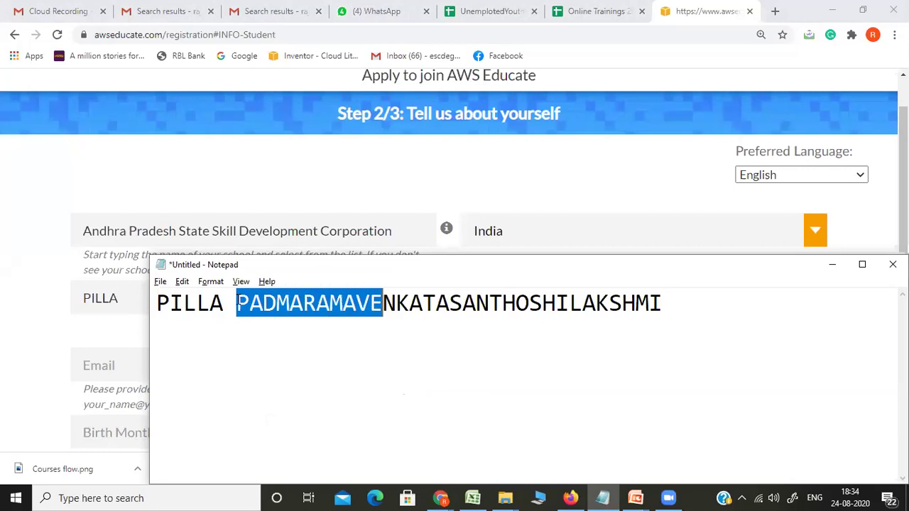
key(shift+Right)
key(shift+Right)
key(shift+Right)
key(shift+Right)
key(shift+Right)
key(shift+Right)
key(shift+Right)
key(shift+Right)
key(shift+Right)
key(shift+Right)
key(shift+Right)
key(shift+Right)
key(shift+Right)
key(shift+Right)
key(shift+Right)
key(shift+Right)
key(shift+Right)
key(shift+Right)
key(shift+Right)
key(shift+Right)
key(shift+Right)
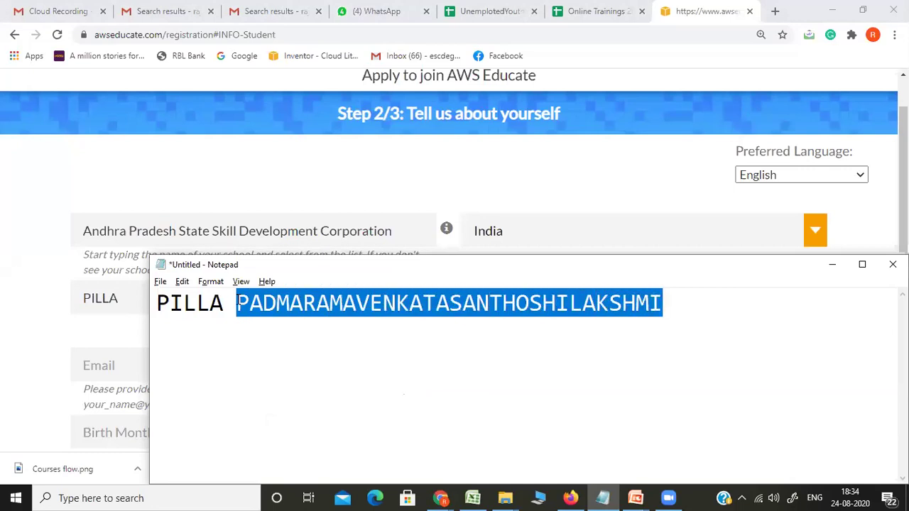
key(ctrl+c)
key(alt+Tab)
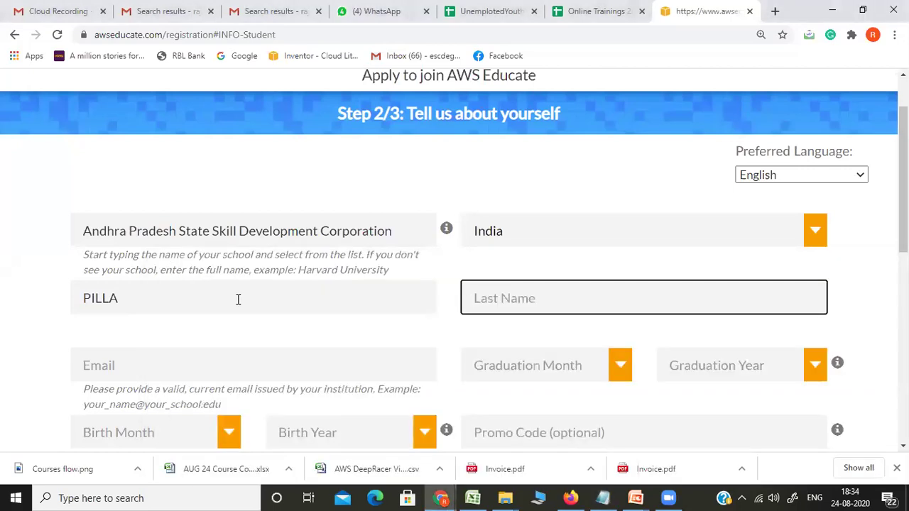
key(ctrl+v)
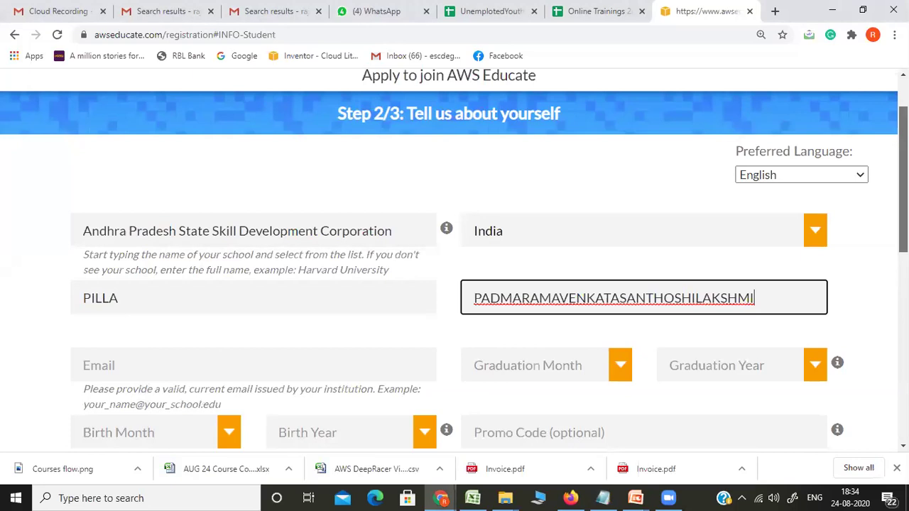
Switch to Excel, copy the first student's e-mail from cell C2 of DeepRacer24Aug2020.csv, and return to the application form's Email field
scroll(538, 235, down, 2)
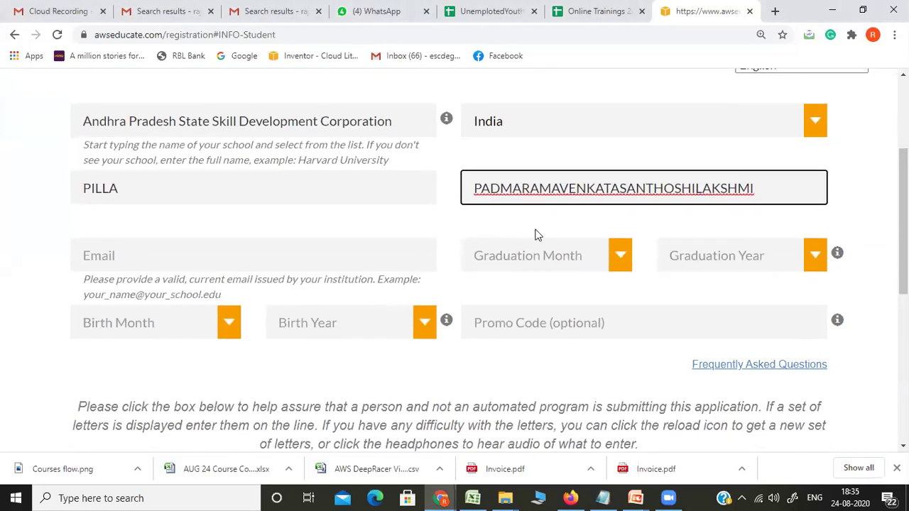
click(251, 254)
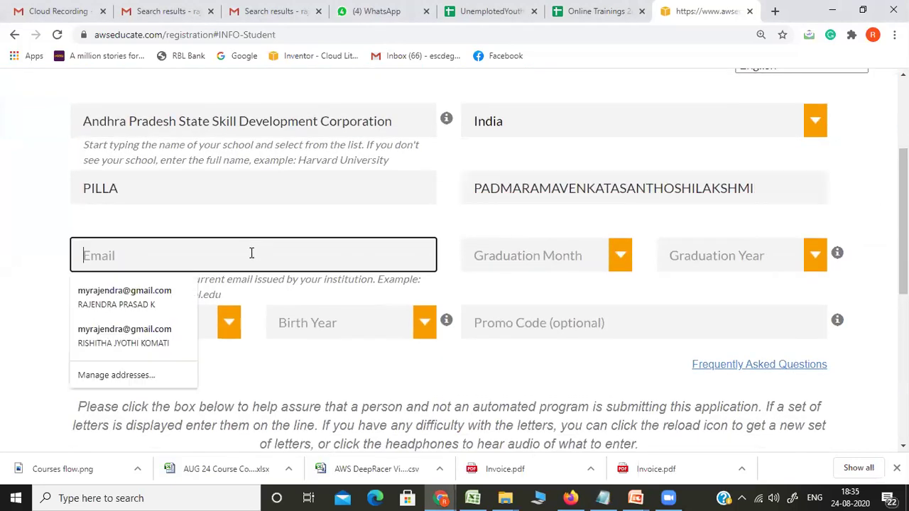
click(41, 224)
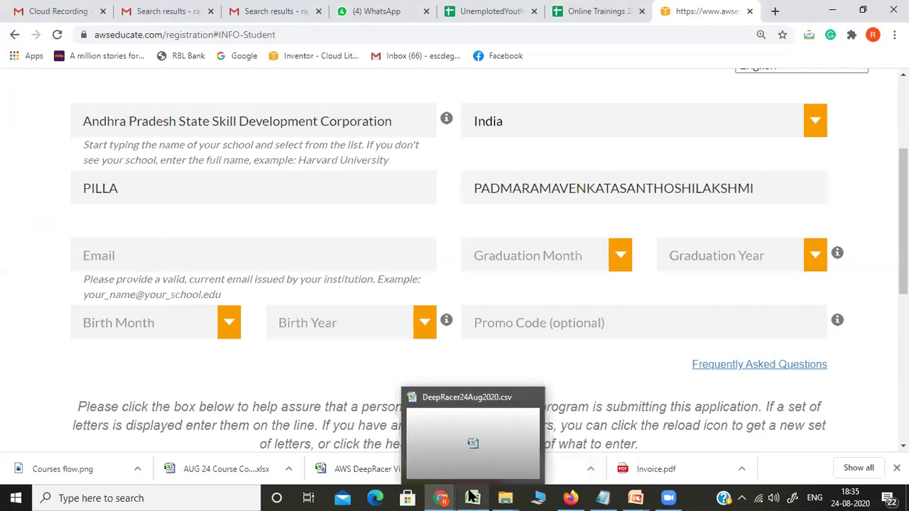
click(438, 426)
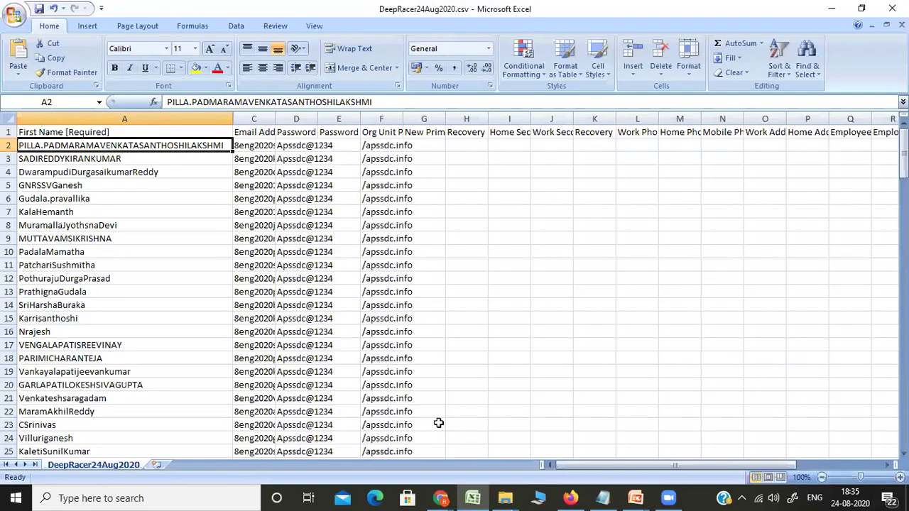
key(Right)
key(ctrl+c)
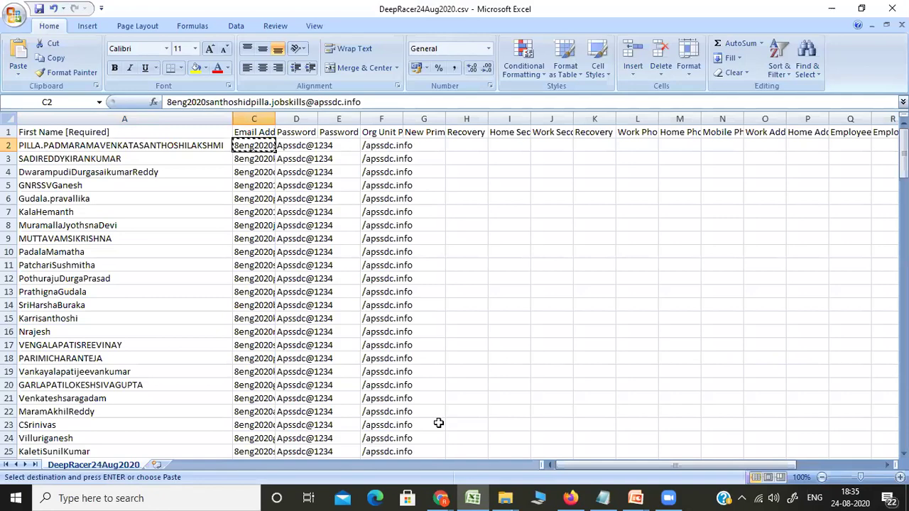
click(836, 9)
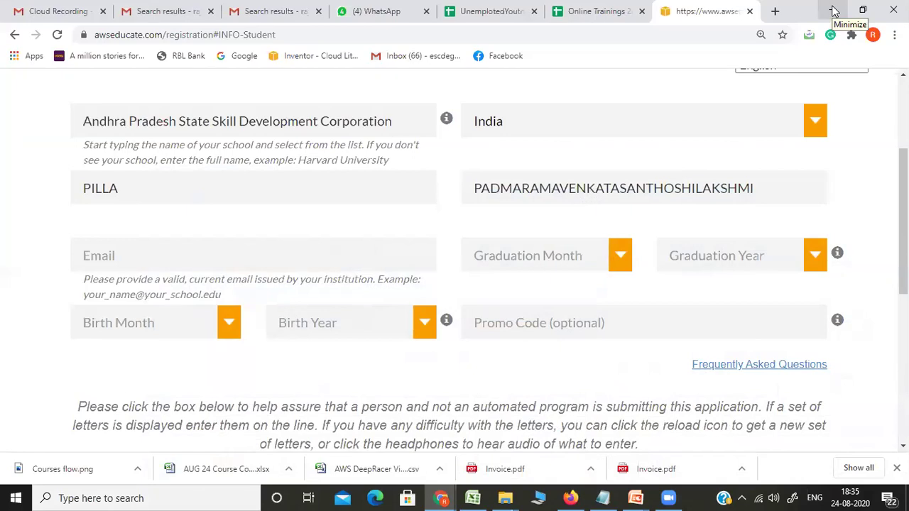
click(160, 255)
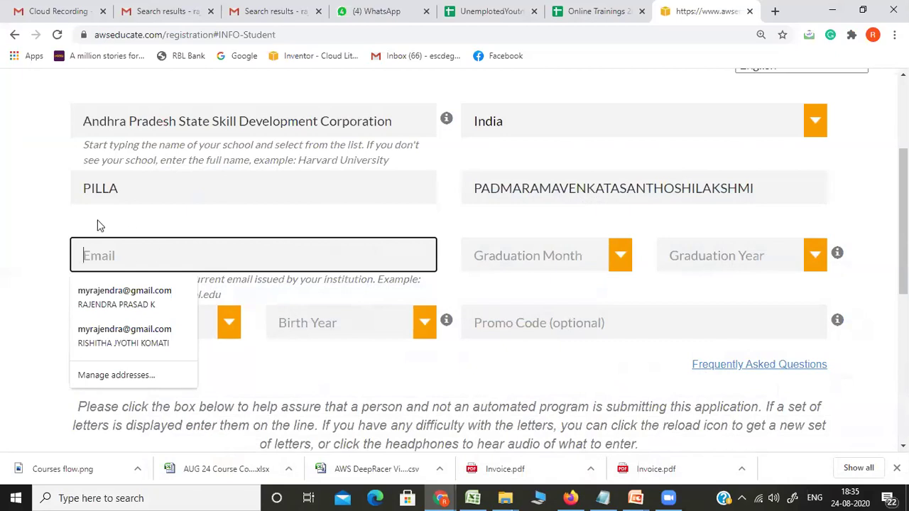
click(48, 222)
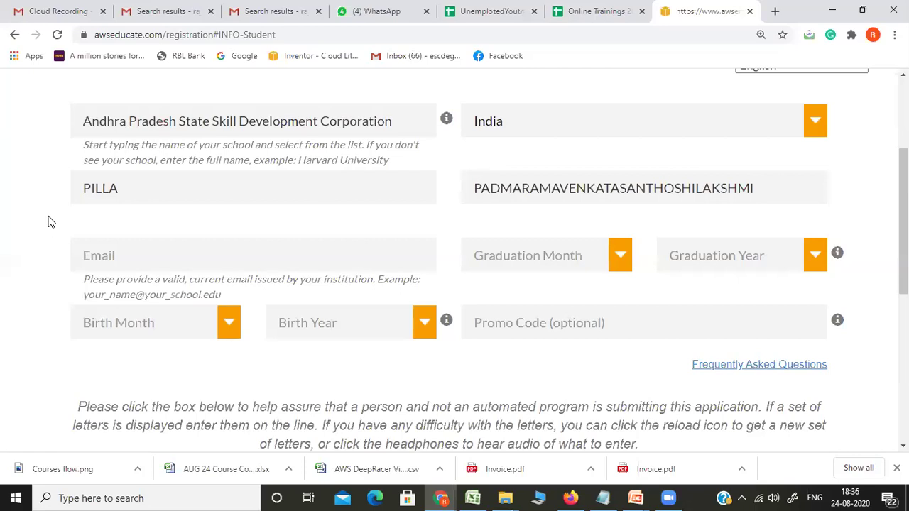
Switch to Excel and search DeepRacer24Aug2020.csv for a participant's name
mouse_move(472, 497)
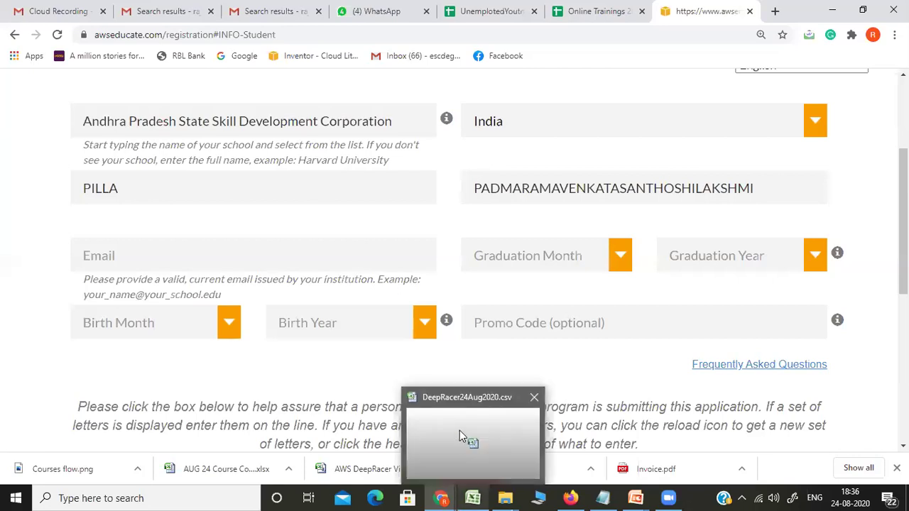
click(461, 432)
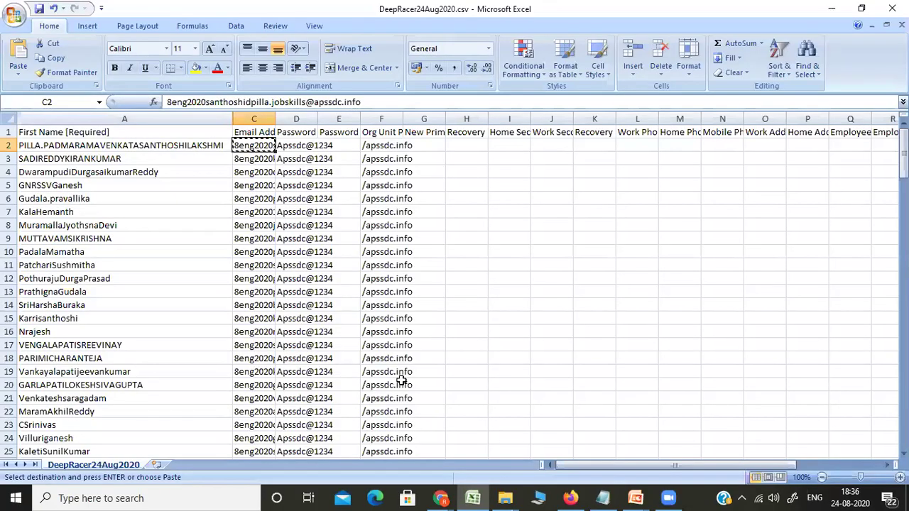
key(ctrl+f)
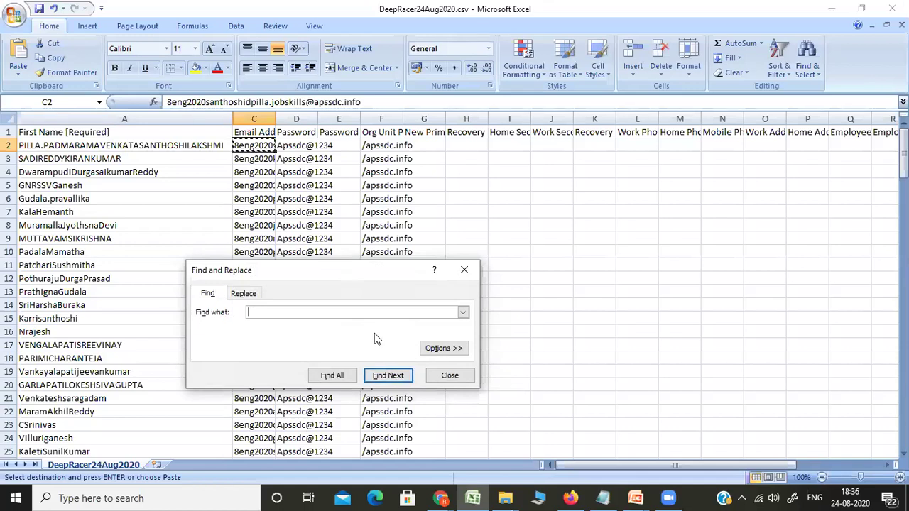
text(vid)
text(ya)
key(Return)
key(Return)
Replace the search term with a different participant's name and search the list again
double_click(311, 314)
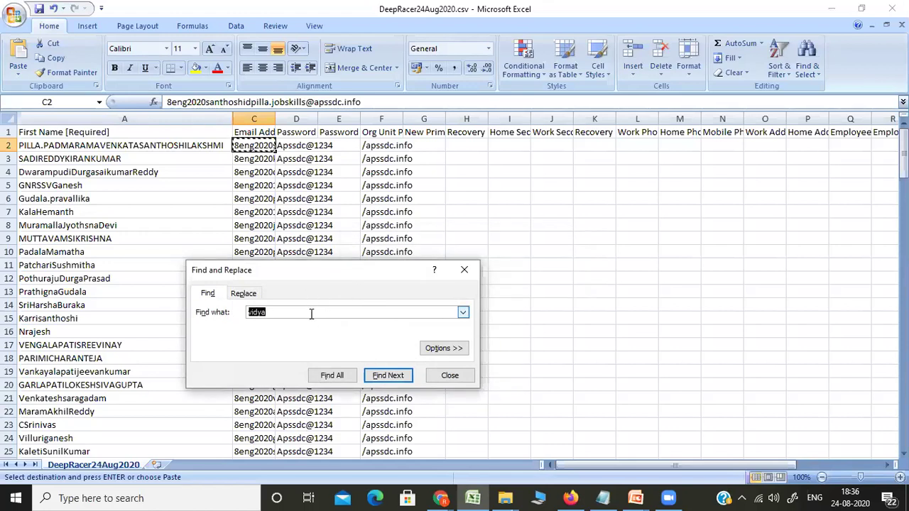
key(BackSpace)
text(rangu)
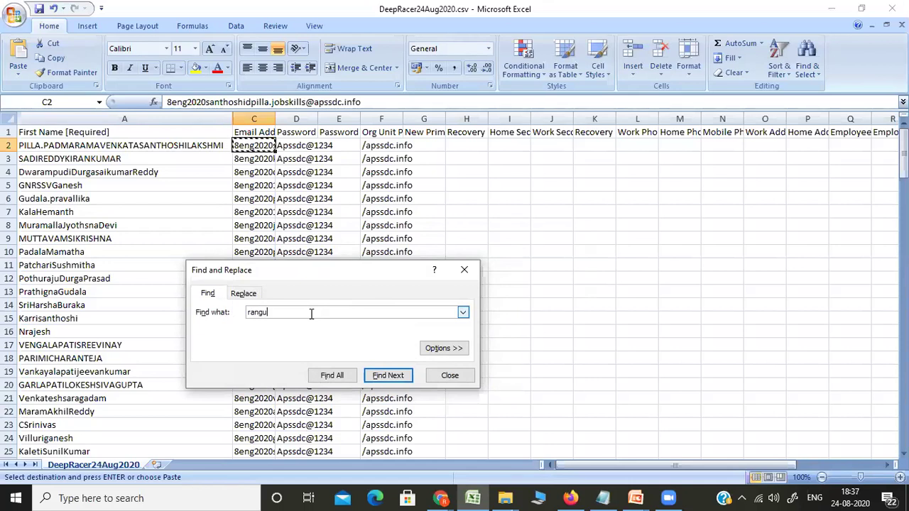
text(du)
key(Return)
key(Return)
Search the list for a third participant's name, step through the matches, and close the search dialog
double_click(311, 313)
text(sai)
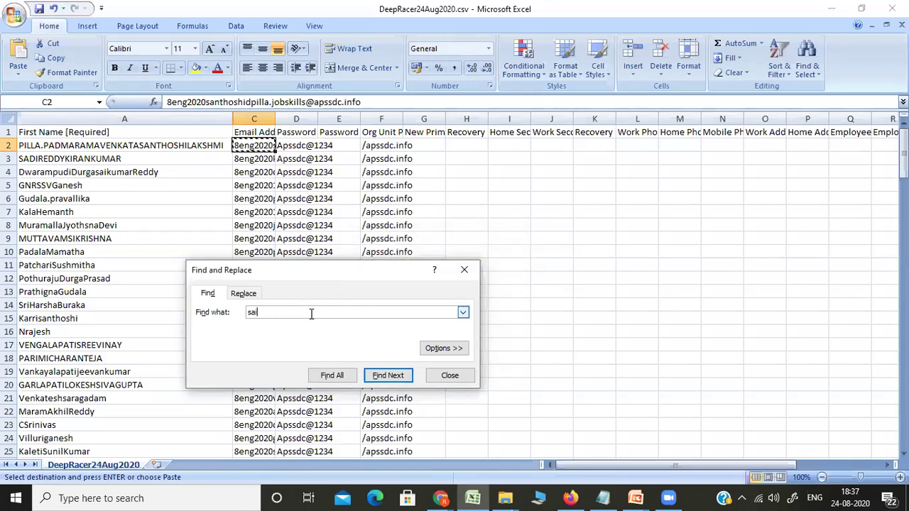
key(Return)
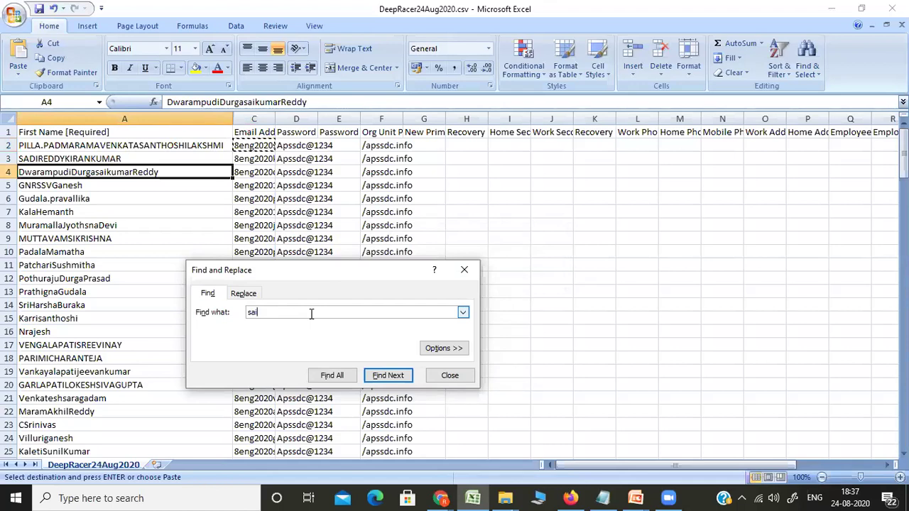
key(Return)
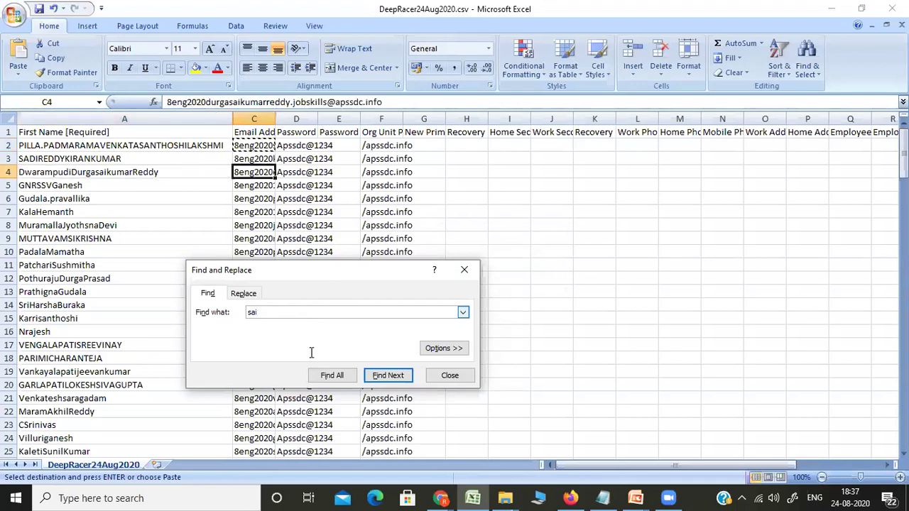
key(Return)
key(Return)
key(Return)
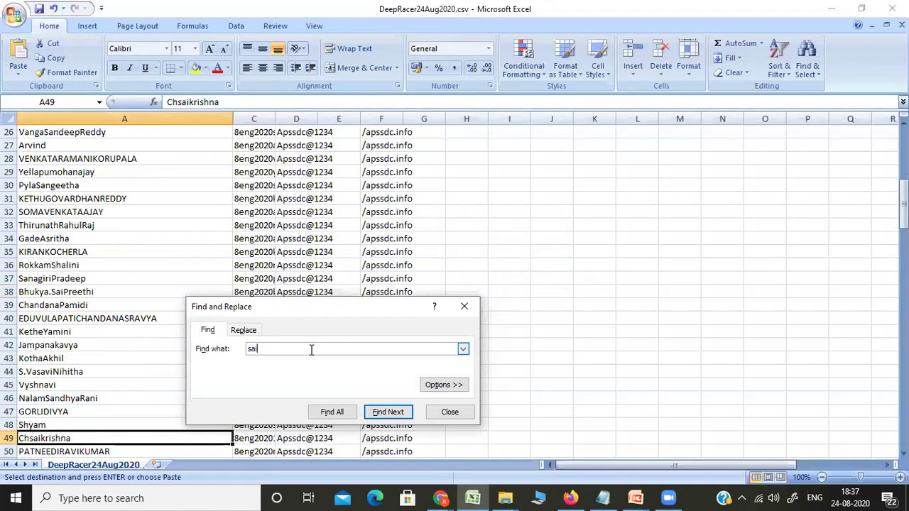
key(Return)
click(464, 307)
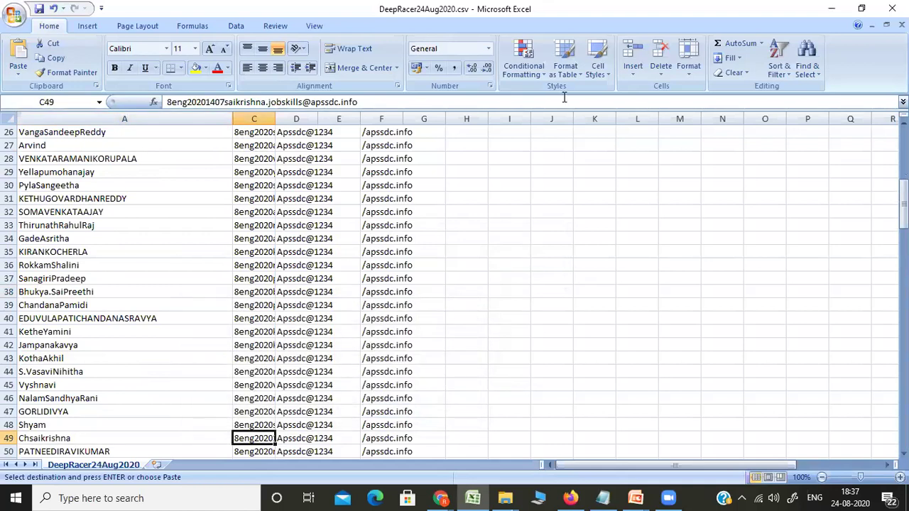
Minimize Excel, switch to File Explorer, and open the AWS DeepRacer Virtual Workshop - 25th Aug 2020 responses CSV from the Eng folder
click(830, 10)
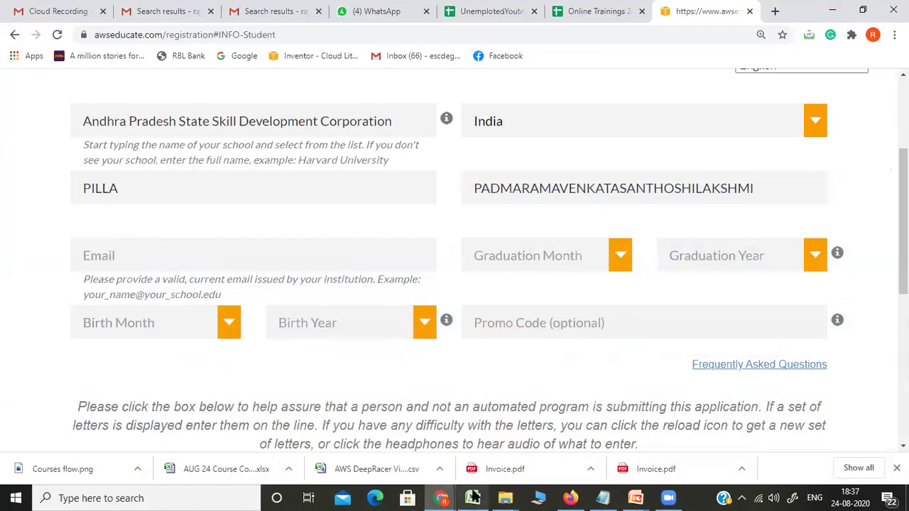
mouse_move(505, 497)
click(554, 453)
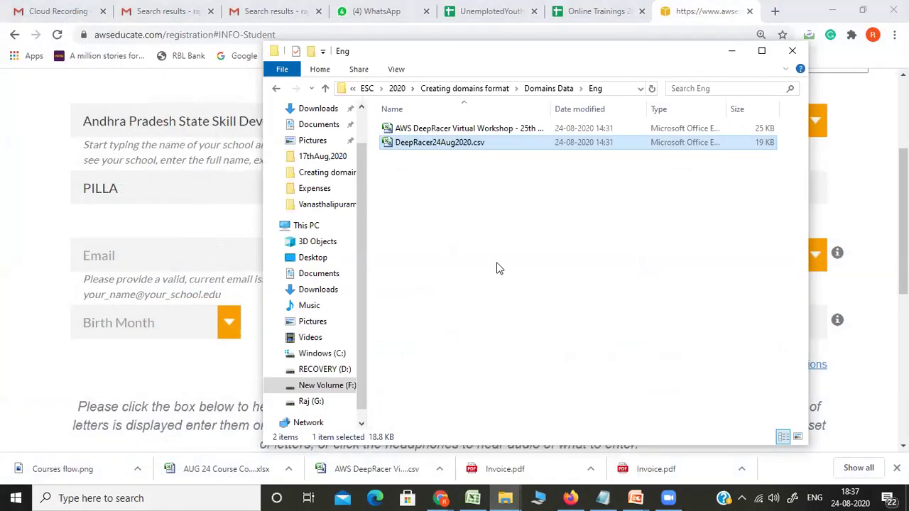
double_click(470, 128)
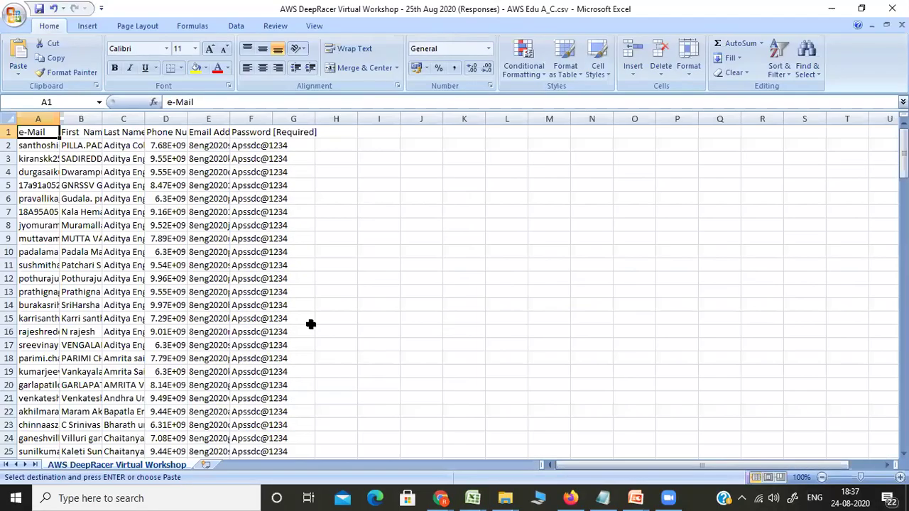
Close the workshop responses CSV and DeepRacer24Aug2020.csv without saving
click(892, 9)
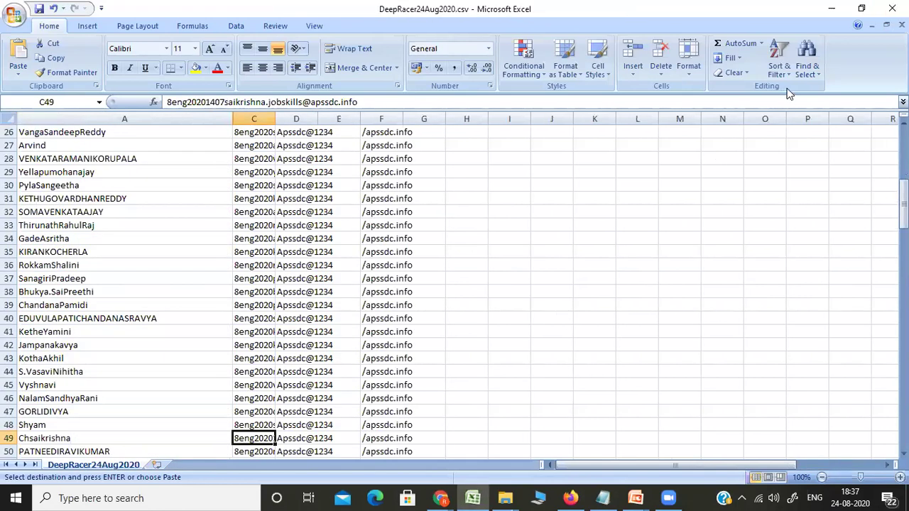
click(892, 8)
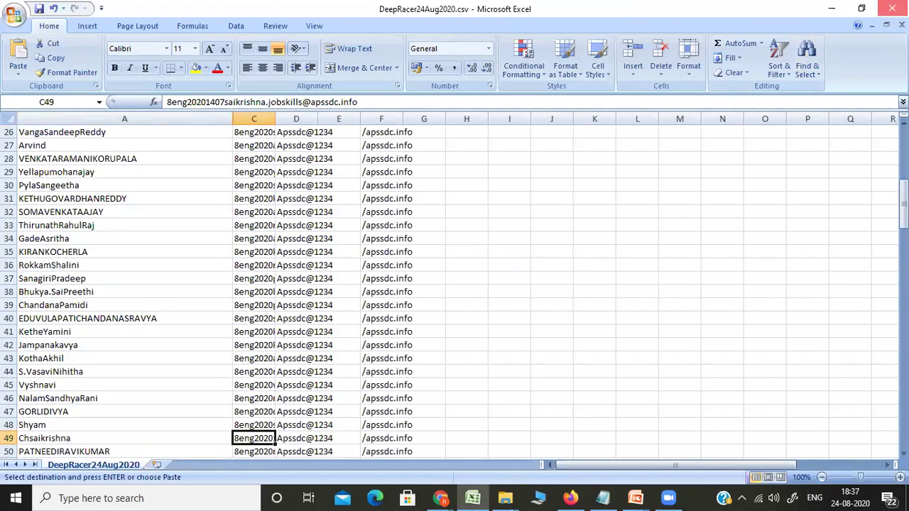
click(459, 283)
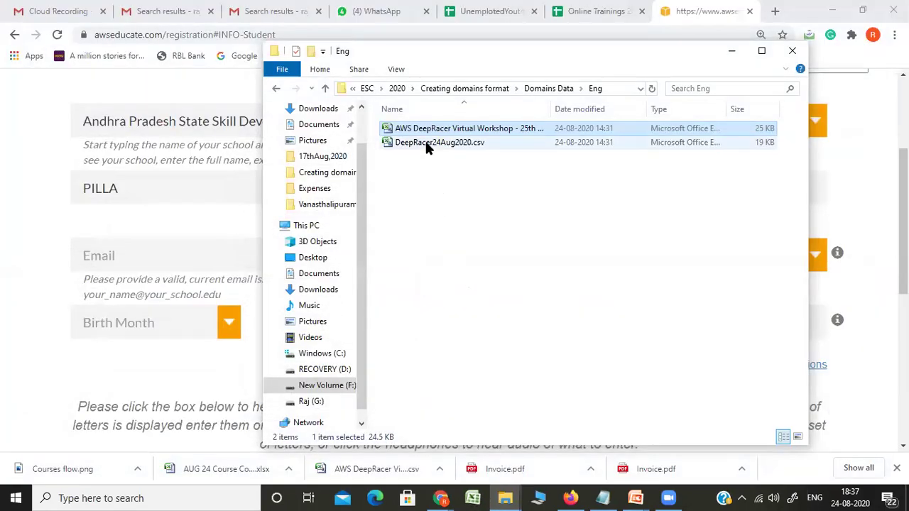
Open DeepRacer24Aug2020.csv from the Eng folder in a maximized window and autofit the First Name column
double_click(426, 142)
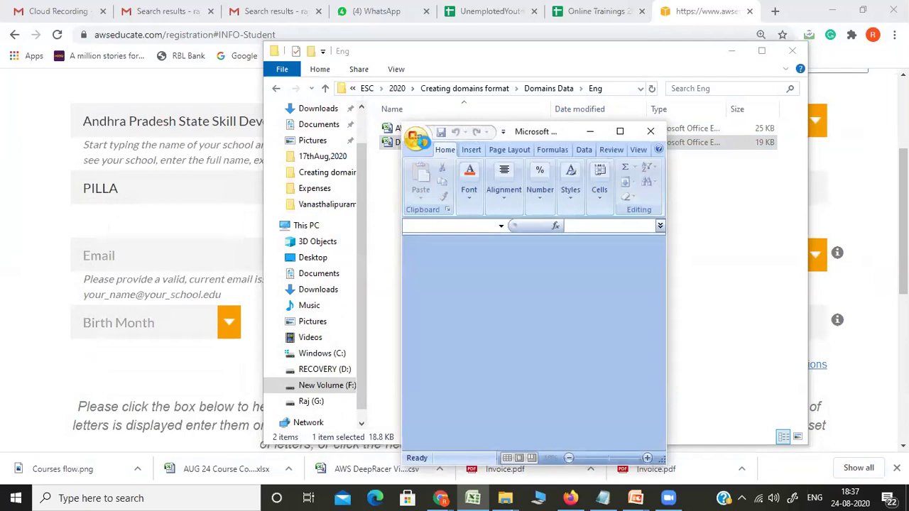
click(619, 131)
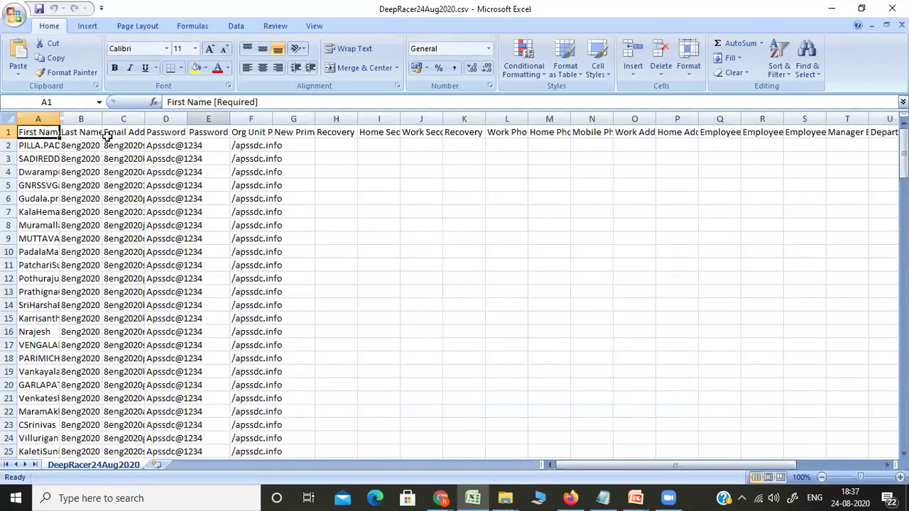
double_click(59, 119)
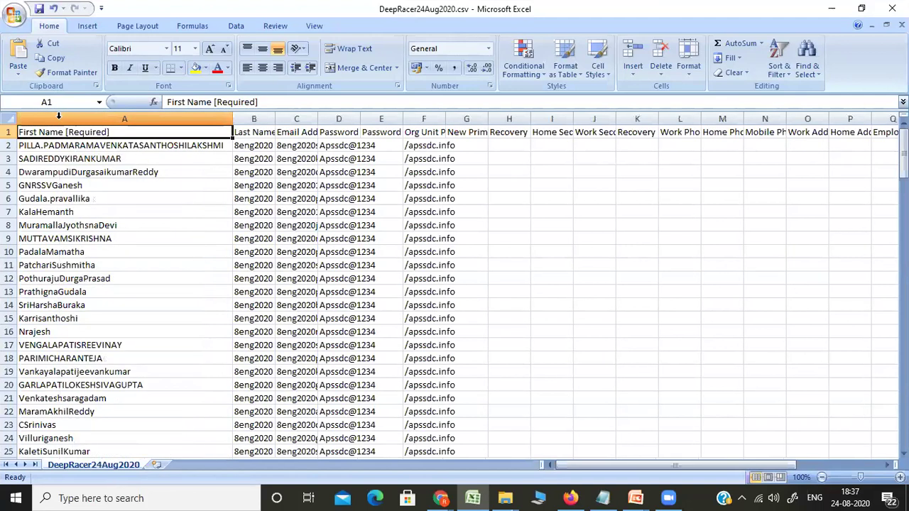
Autofit the Last Name column in DeepRacer24Aug2020.csv and delete that column
drag(276, 118, 276, 118)
double_click(276, 118)
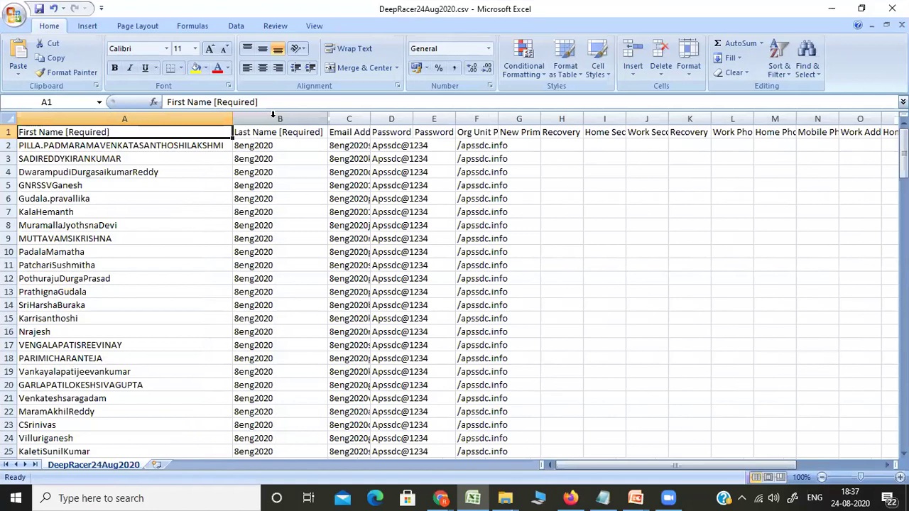
click(273, 117)
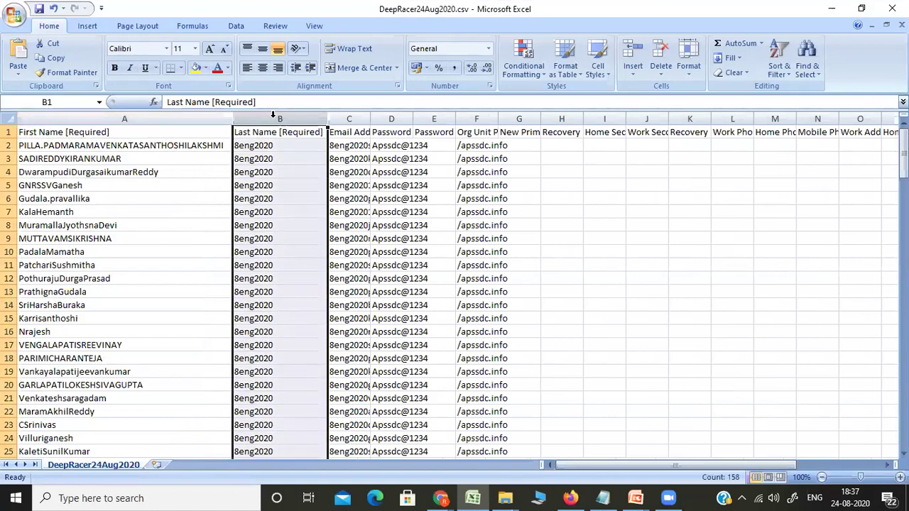
key(ctrl+minus)
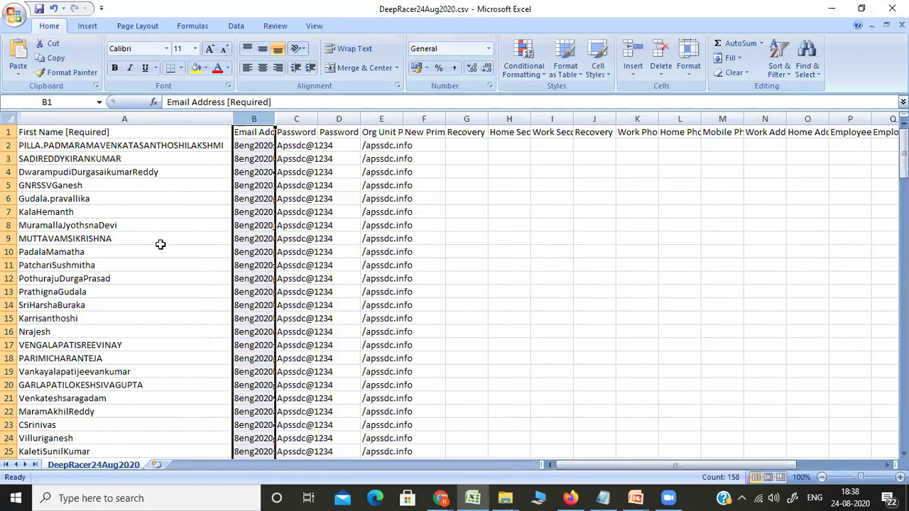
Open the AWS DeepRacer Virtual Workshop - 25th Aug 2020 responses CSV from the Eng folder and autofit its e-Mail, First Name and Last Name columns
click(832, 8)
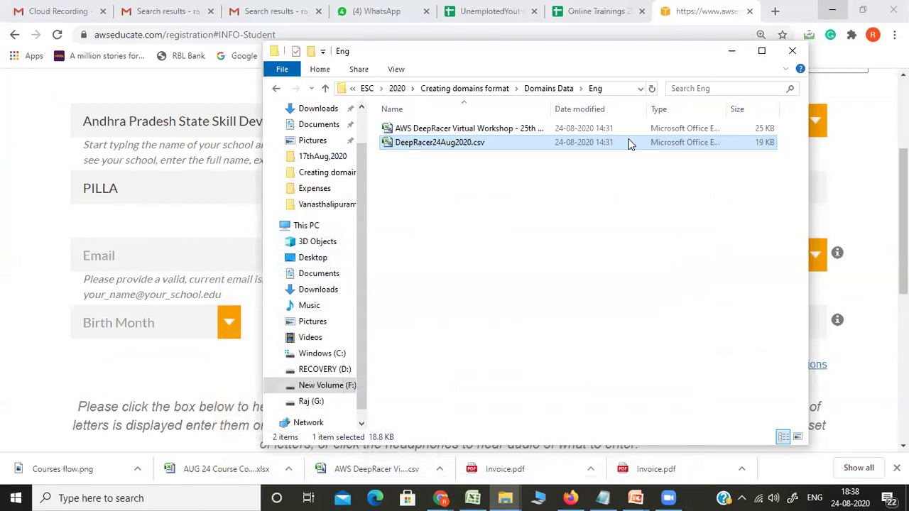
double_click(447, 128)
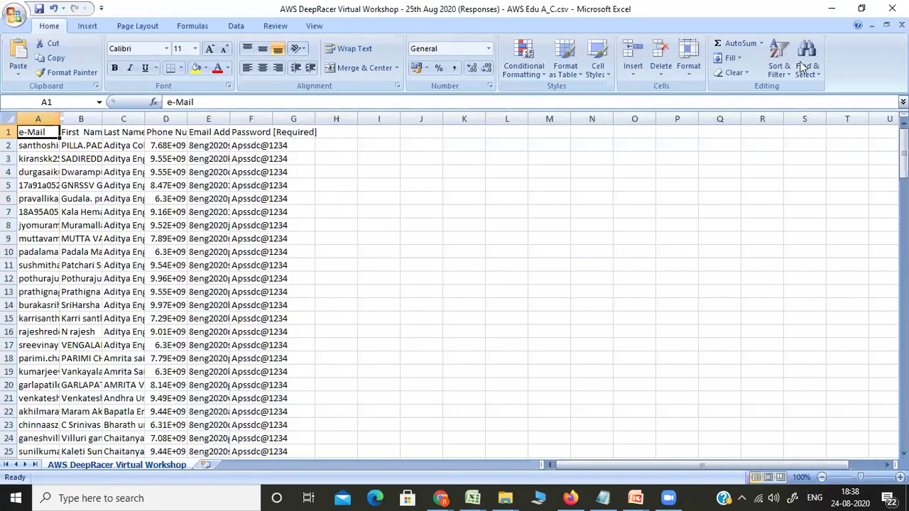
double_click(59, 122)
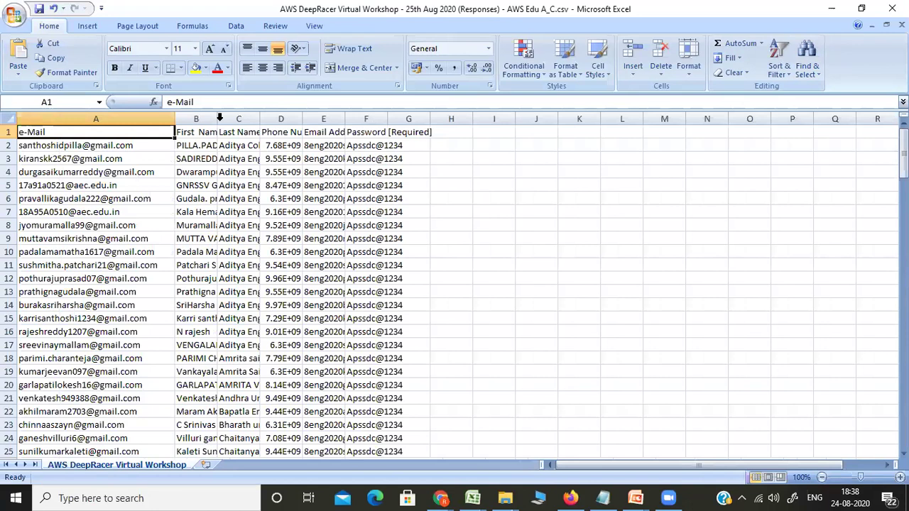
double_click(219, 118)
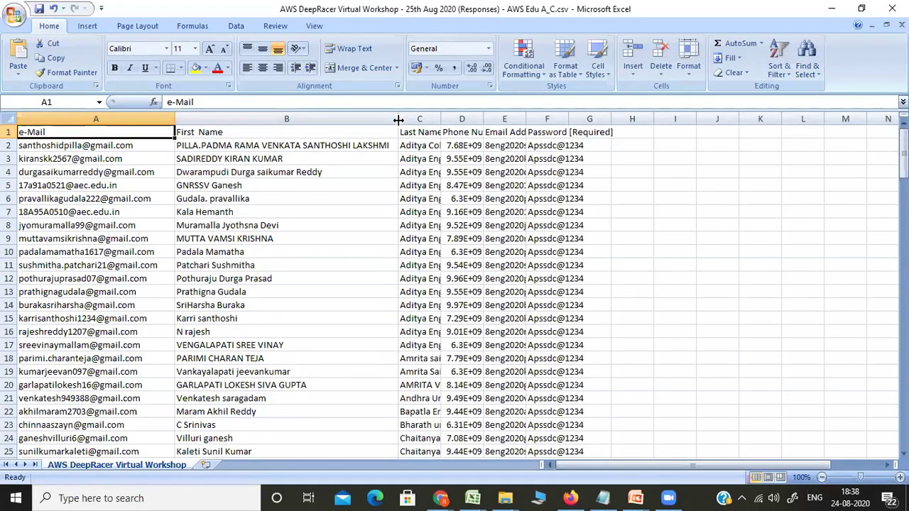
drag(443, 119, 443, 116)
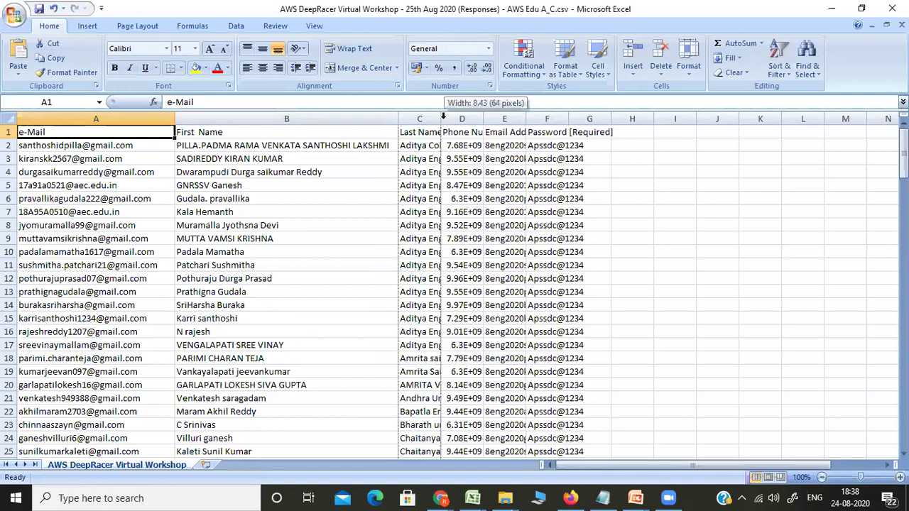
double_click(443, 117)
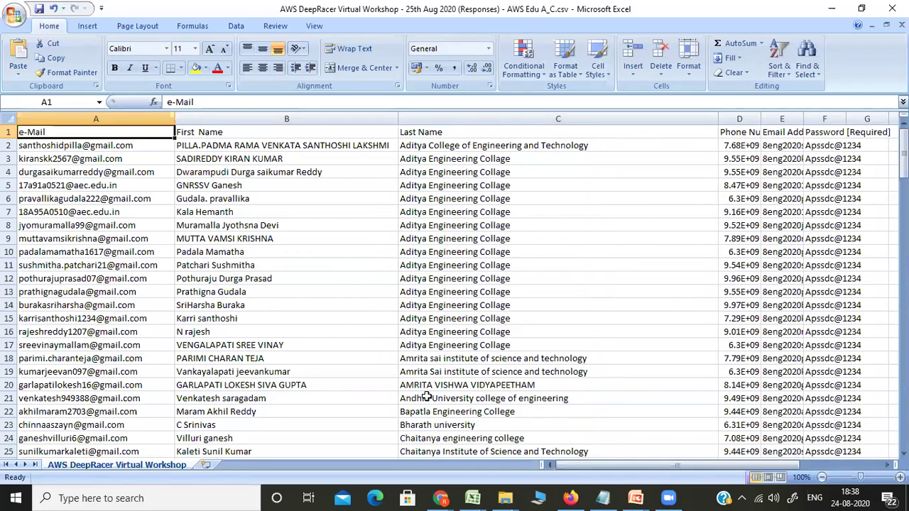
Switch to the student's Gmail inbox in Chrome and check the signed-in account's e-mail address
mouse_move(441, 496)
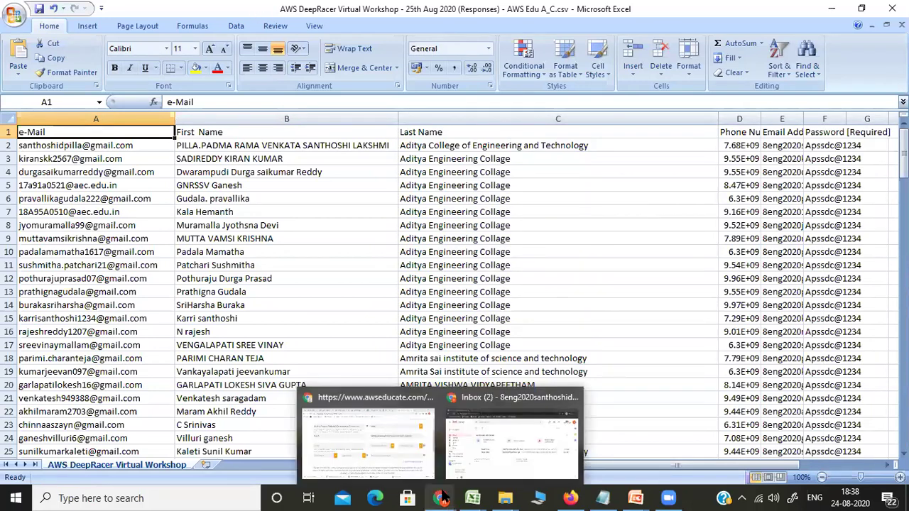
click(463, 445)
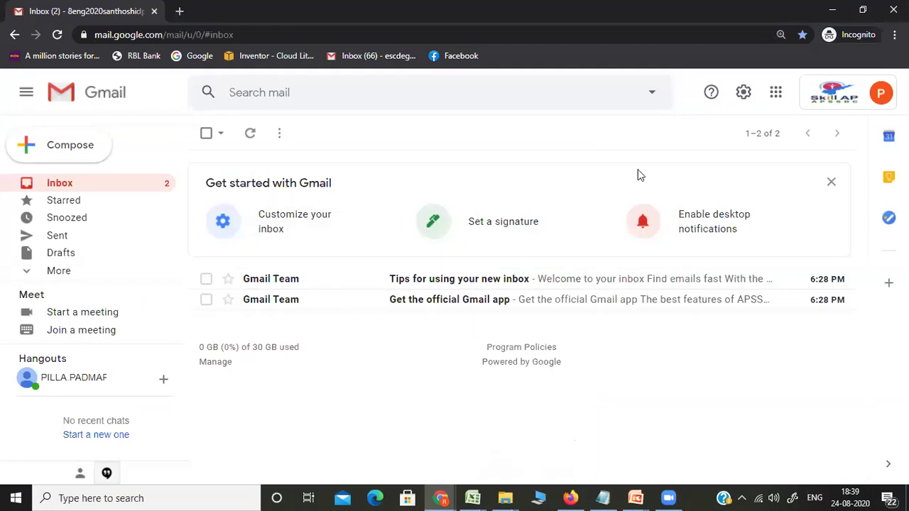
click(879, 93)
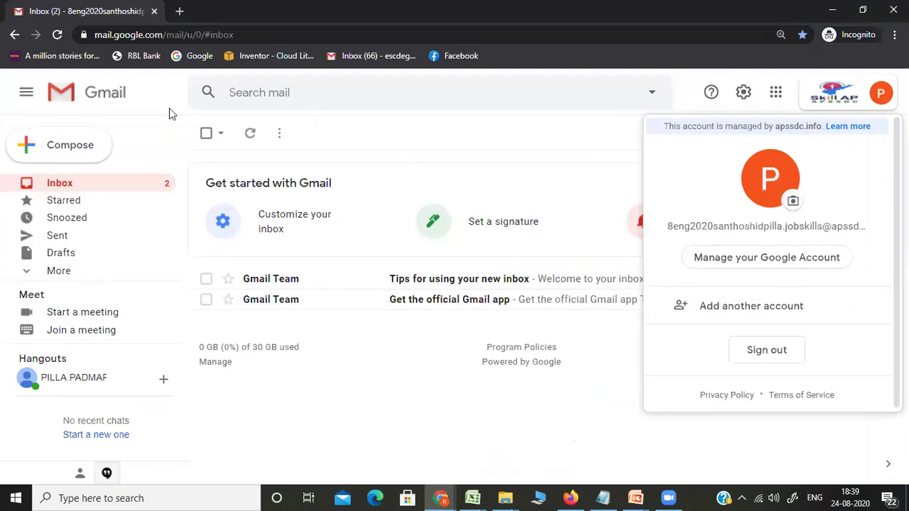
click(147, 101)
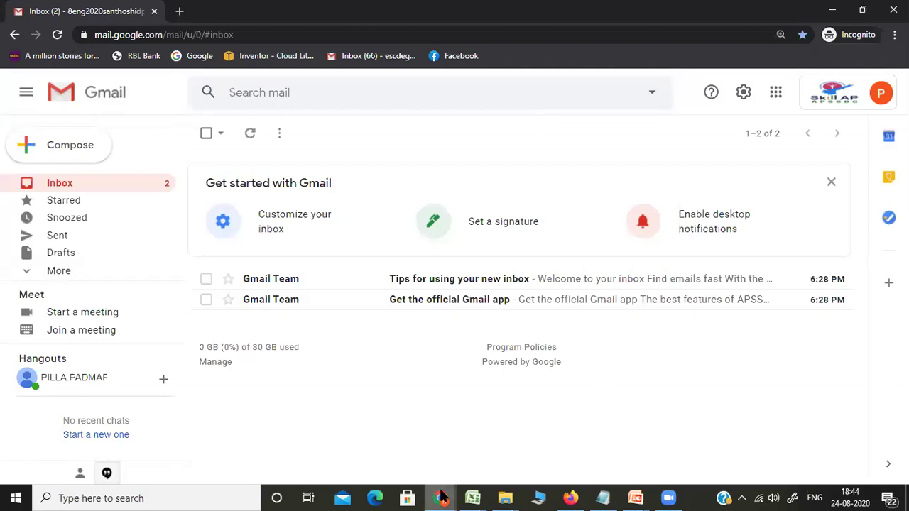
Return to the AWS Educate registration form and paste the student's institutional e-mail address into the Email field
mouse_move(440, 497)
click(391, 450)
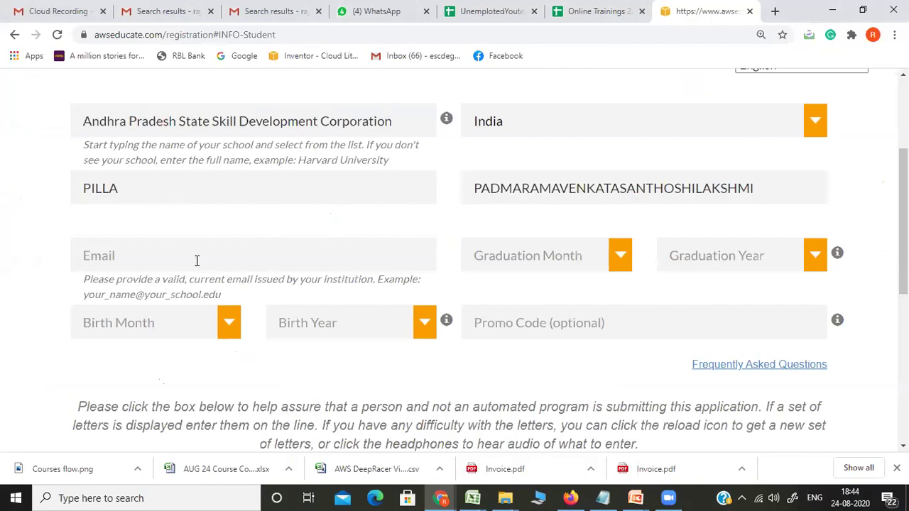
click(175, 257)
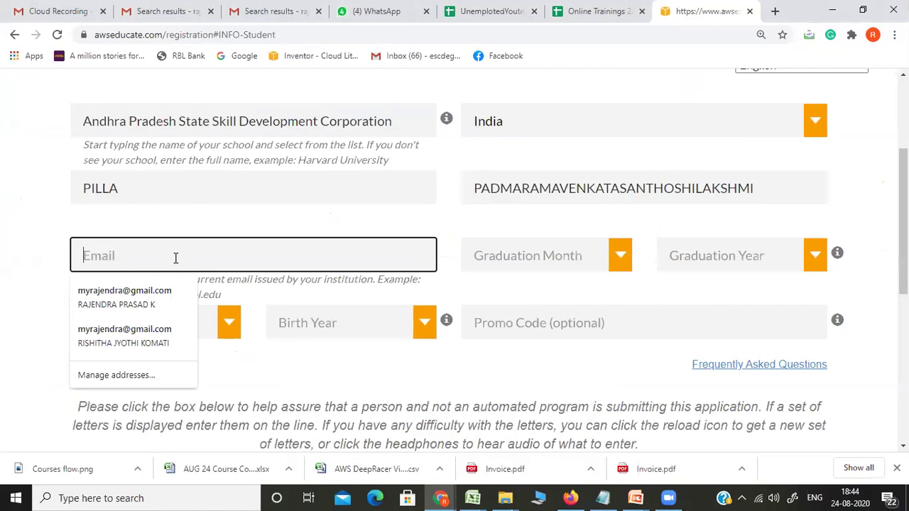
key(ctrl+v)
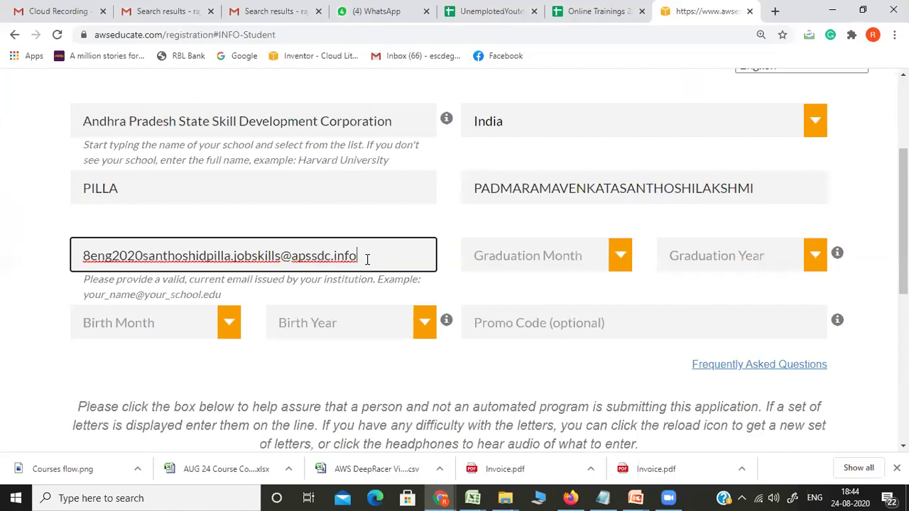
Switch to the PowerPoint slide show and check the "Fill the details" slide for the required graduation and birth details
click(519, 257)
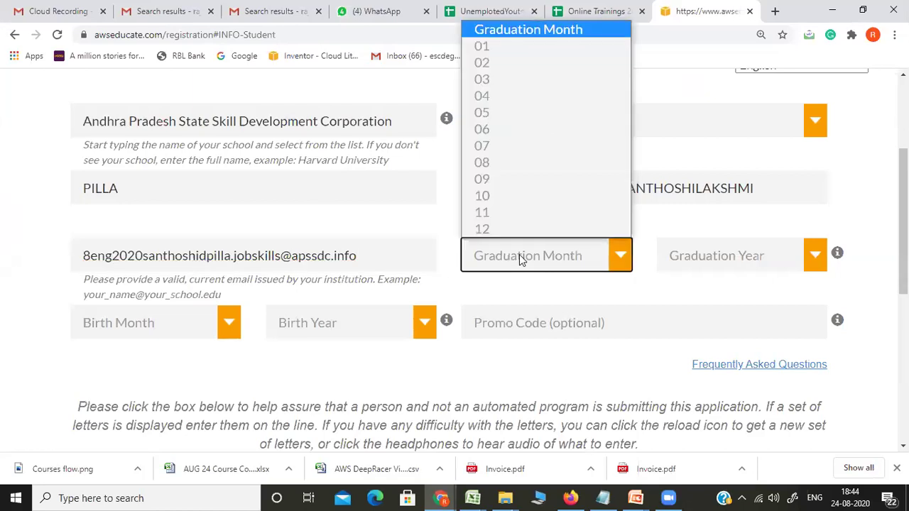
key(alt+Tab)
key(alt+Tab)
key(Down)
key(Left)
key(Return)
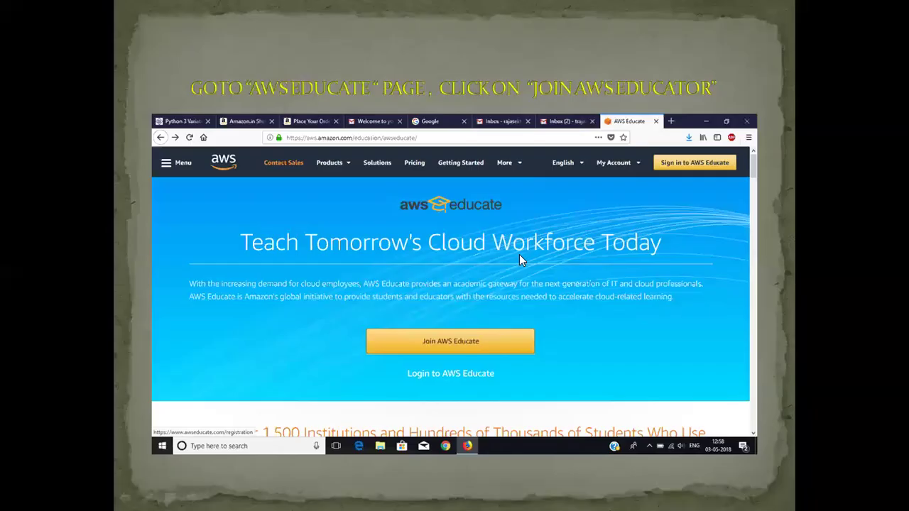
key(Right)
key(Right)
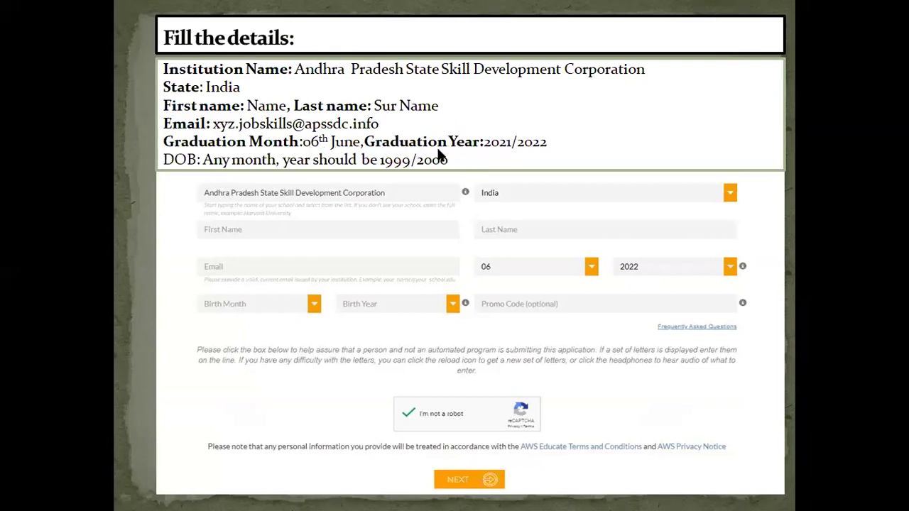
Switch back to the AWS Educate form in Chrome and set the graduation month to 06 and the graduation year to 2021
key(alt+Tab)
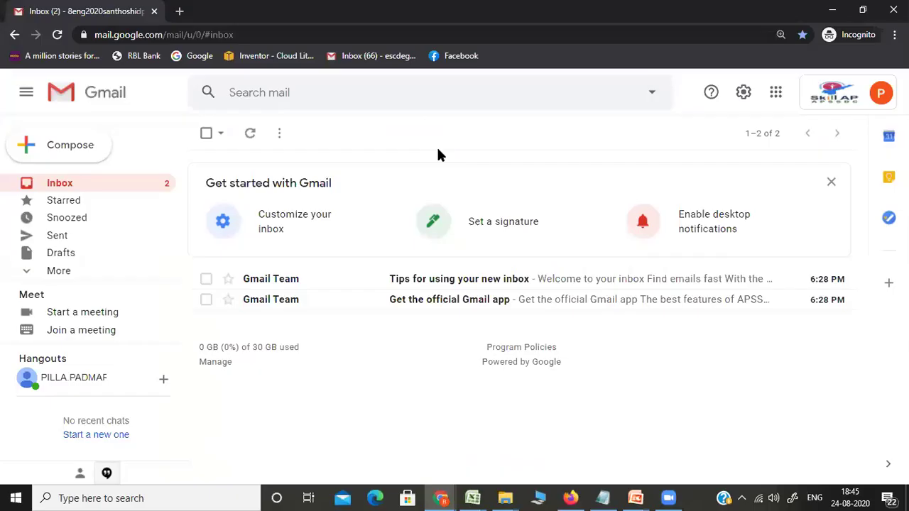
key(alt+Tab)
key(alt+Tab)
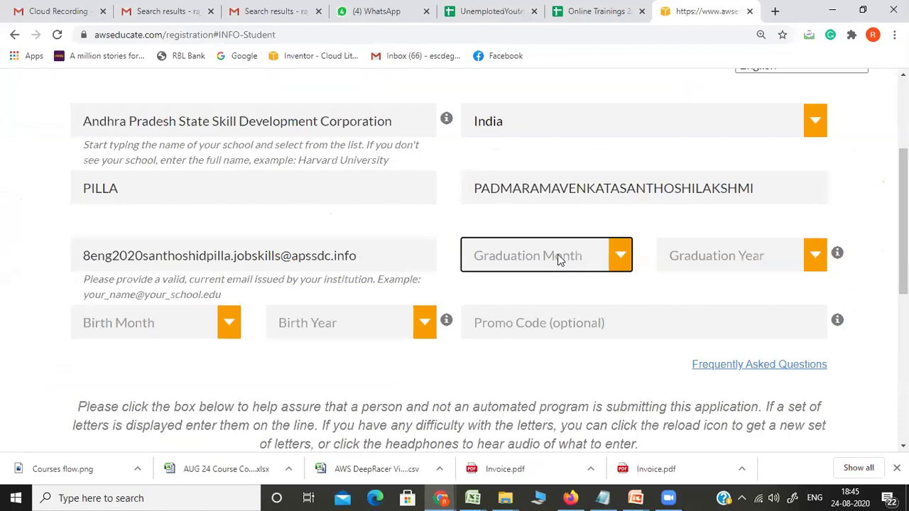
click(620, 259)
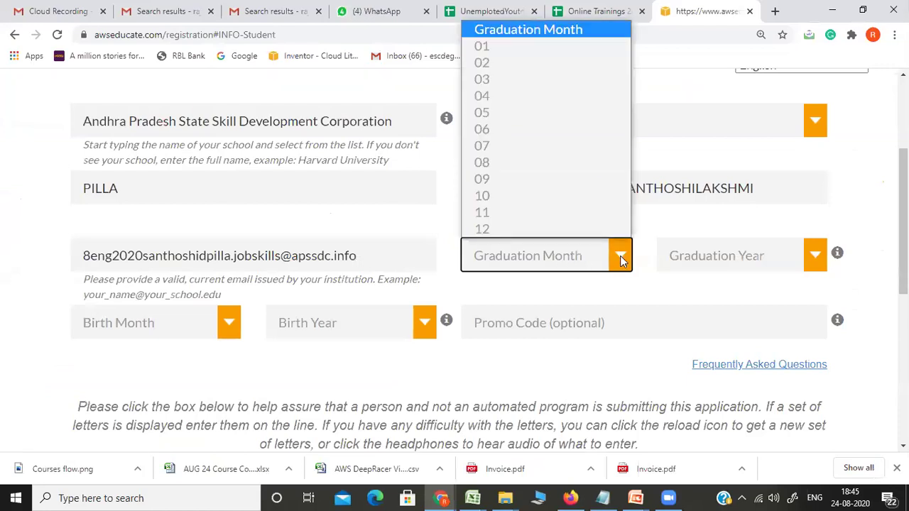
click(494, 130)
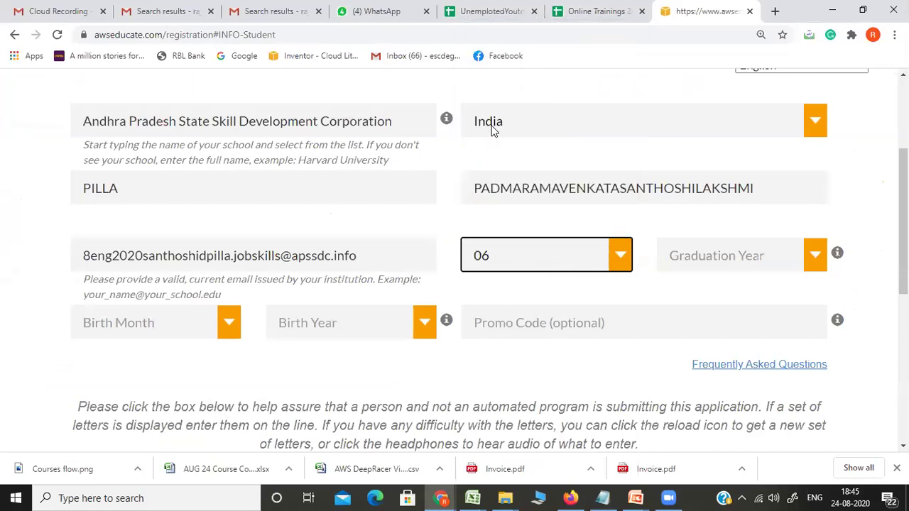
click(731, 263)
click(726, 260)
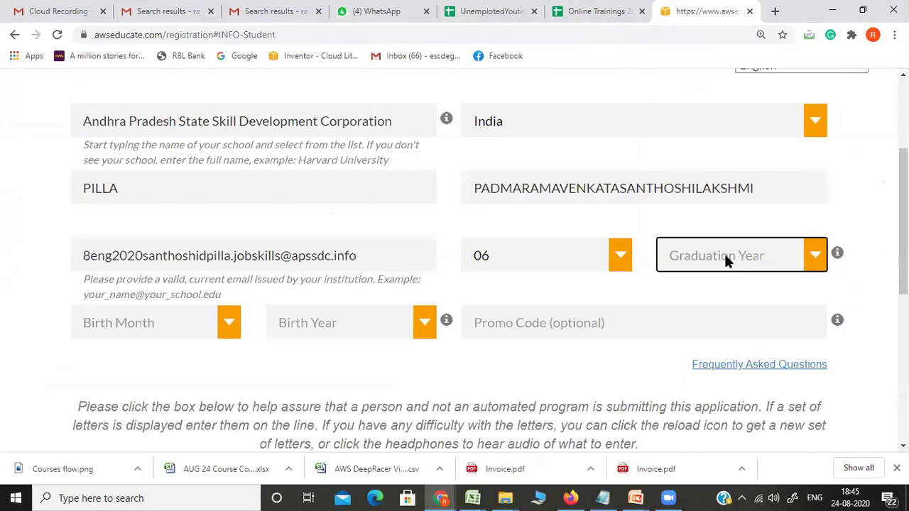
click(813, 257)
click(699, 74)
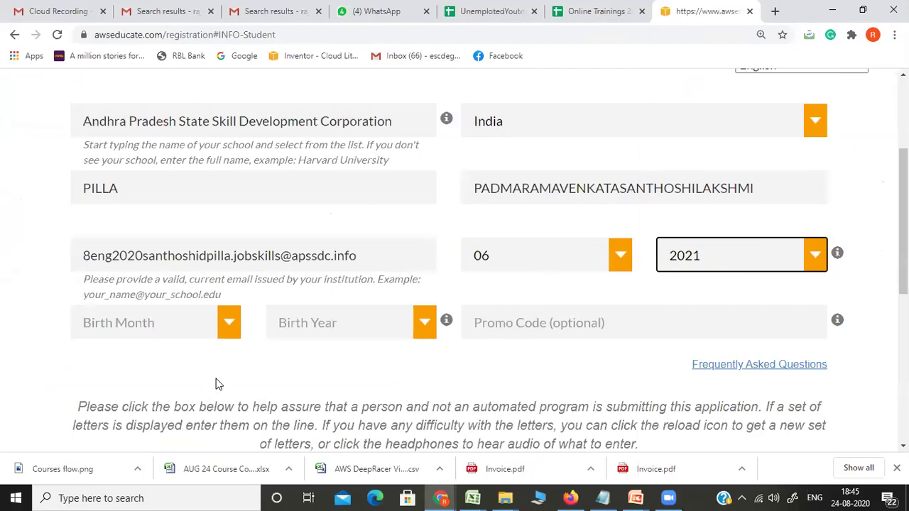
Select the student's birth month and birth year in the registration form
key(alt+Tab)
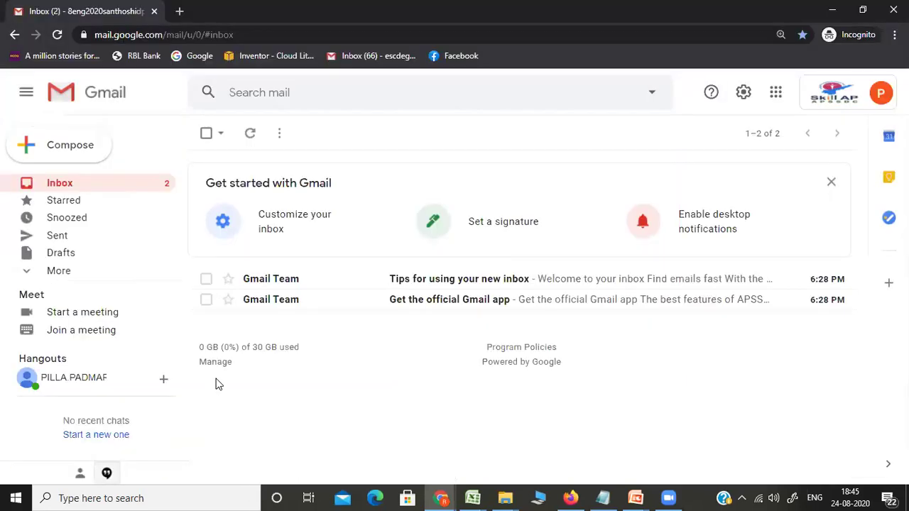
key(alt+Tab)
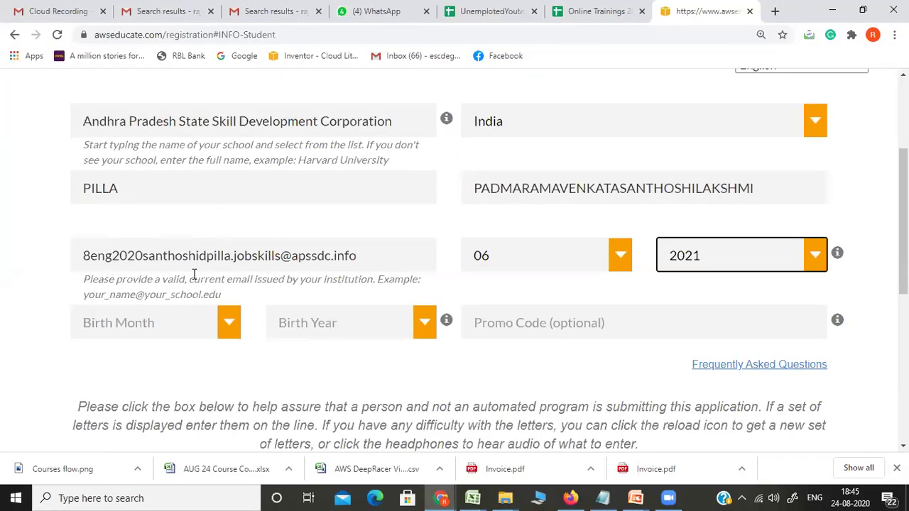
click(114, 323)
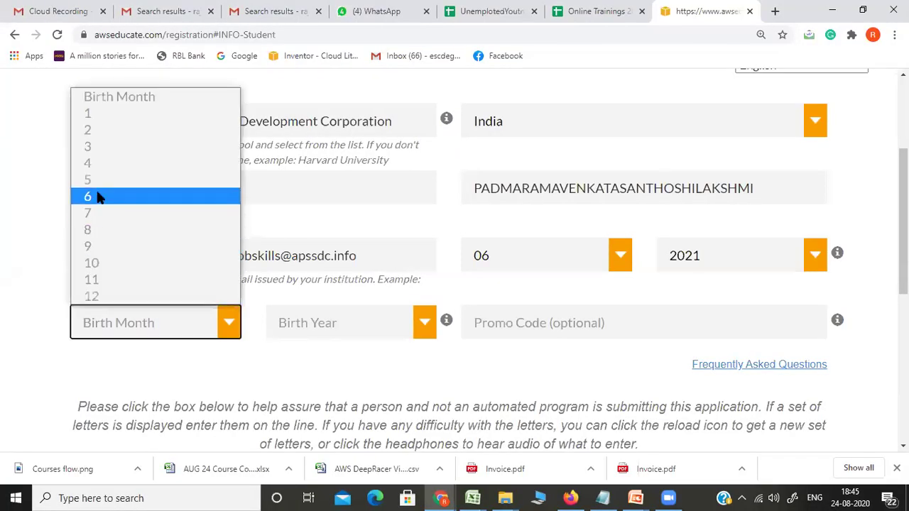
click(100, 148)
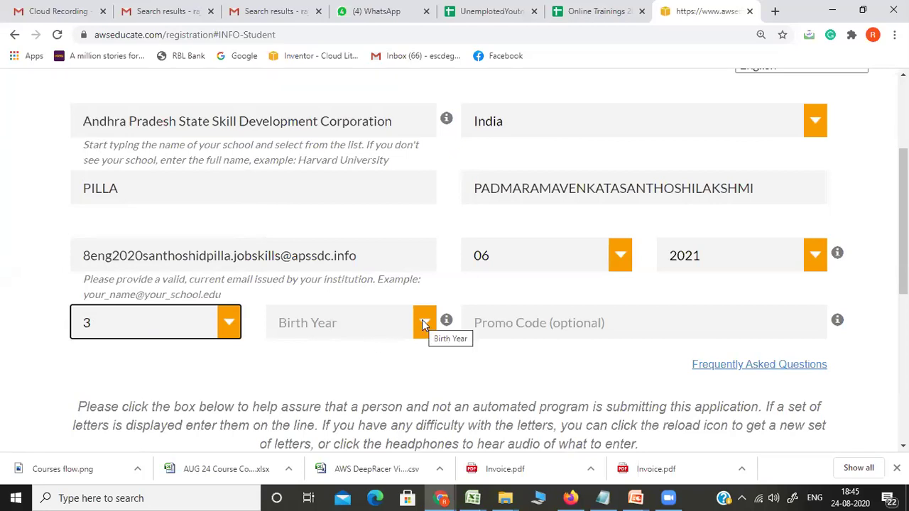
click(421, 324)
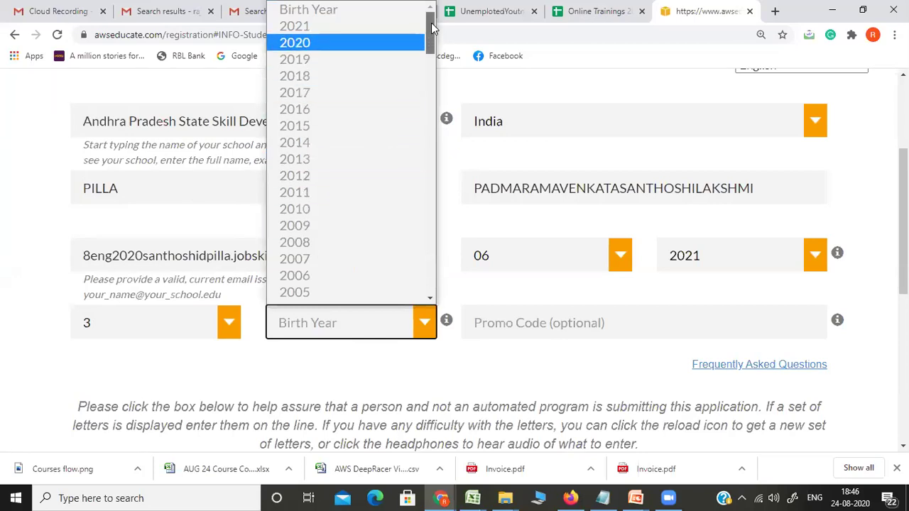
scroll(431, 23, down, 3)
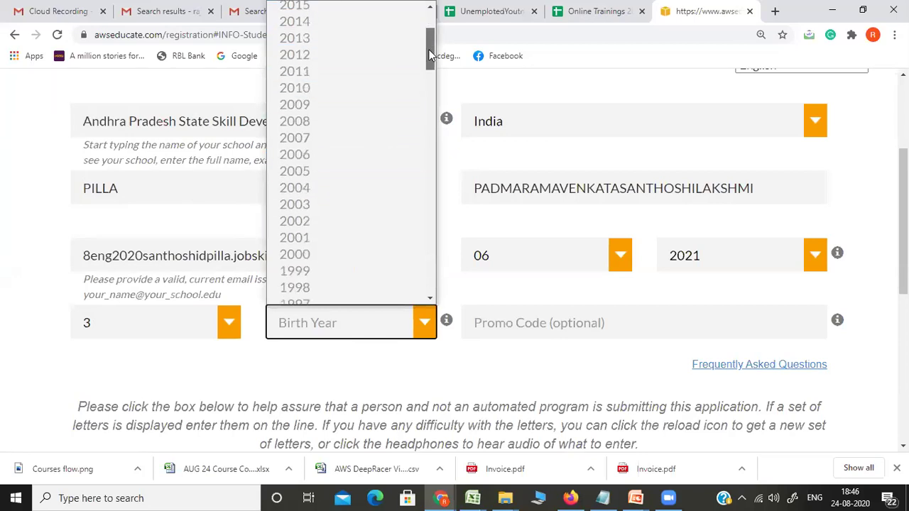
click(299, 256)
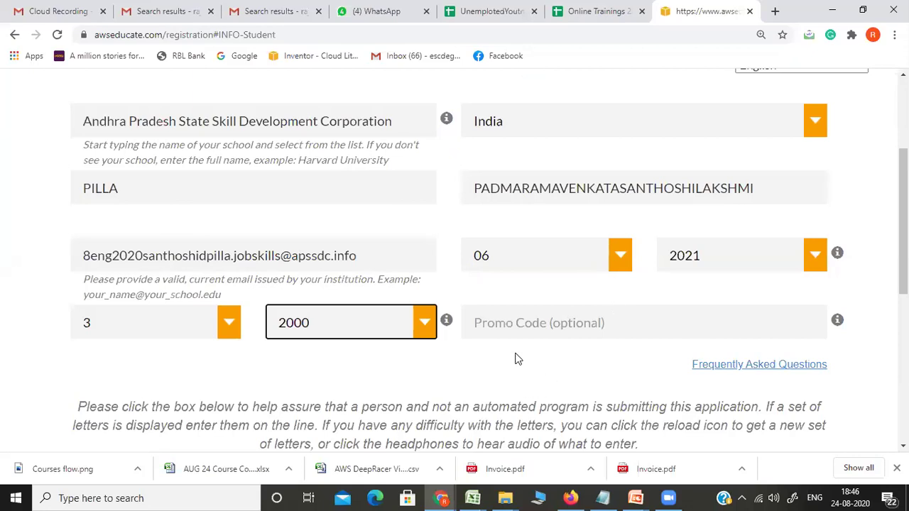
click(517, 359)
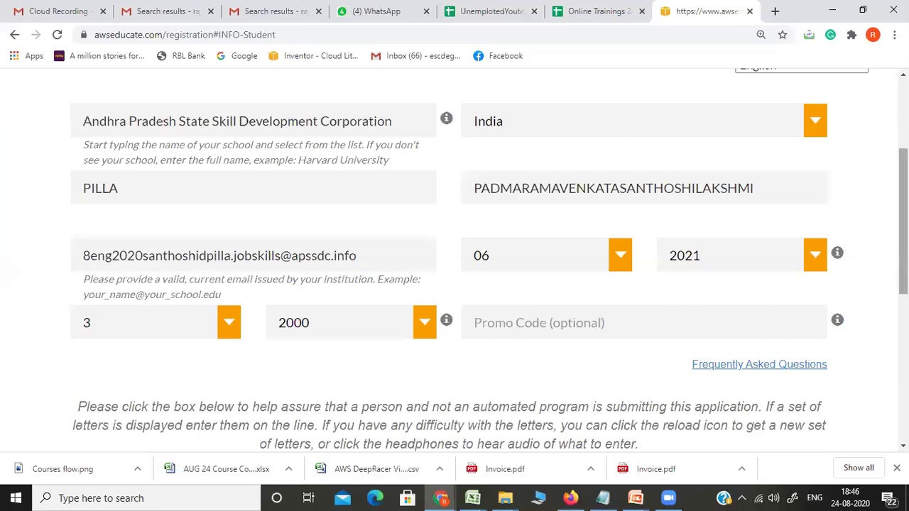
Complete the "I'm not a robot" check and continue the application to the Terms & Conditions page
scroll(454, 260, down, 2)
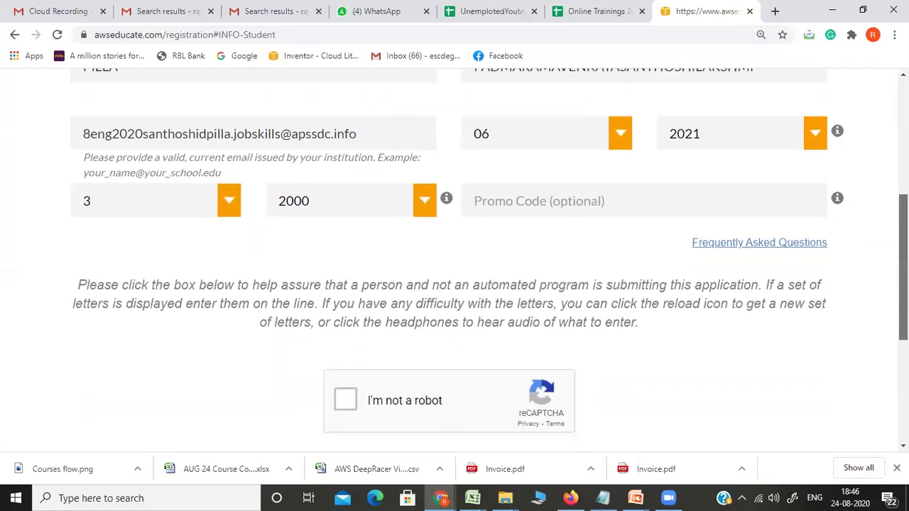
scroll(442, 341, down, 2)
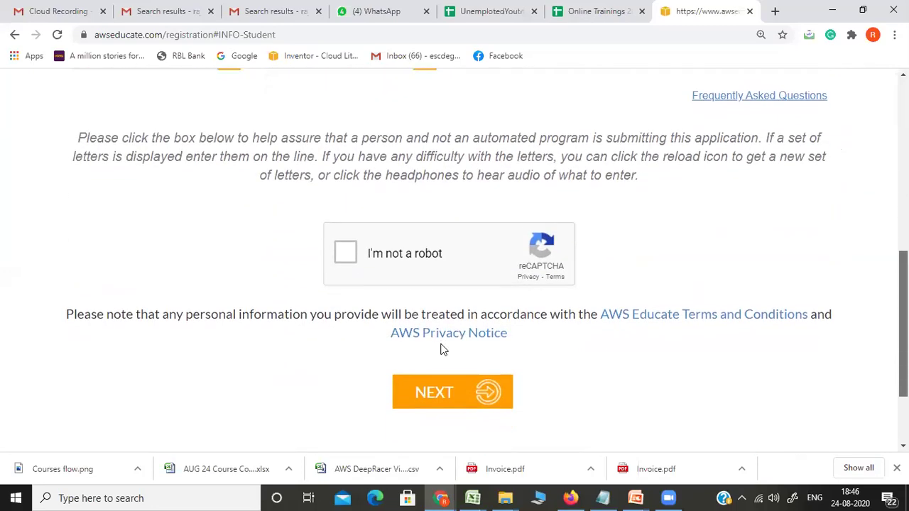
click(344, 257)
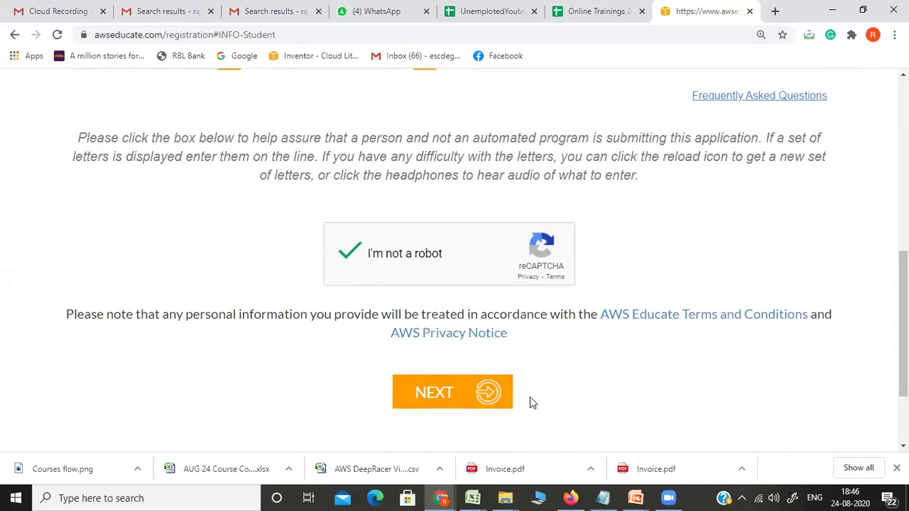
click(430, 395)
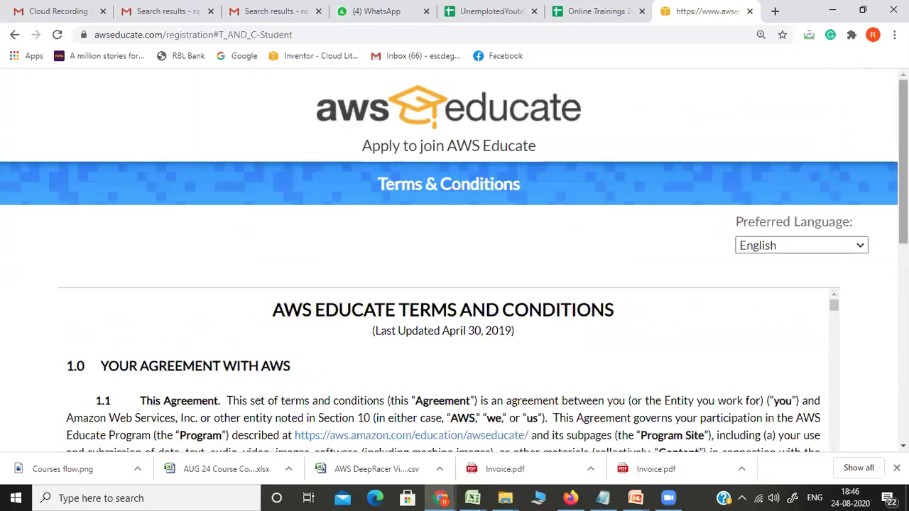
Go through the entire AWS Educate Terms and Conditions text to its end and choose I Agree
scroll(455, 261, down, 2)
scroll(887, 214, down, 3)
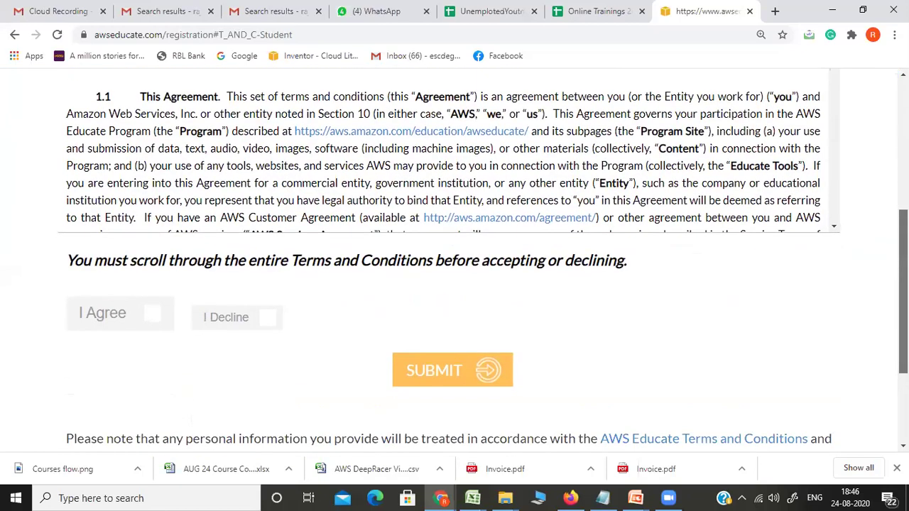
scroll(837, 196, up, 3)
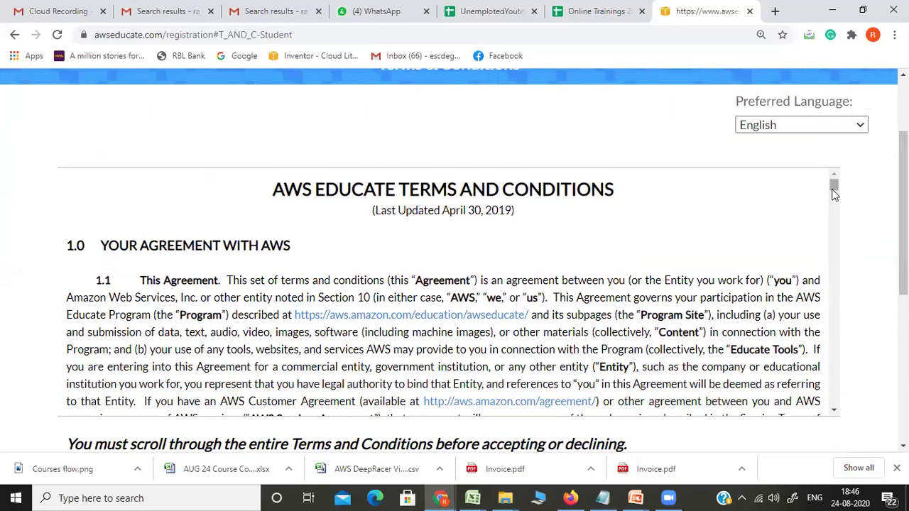
scroll(834, 200, down, 3)
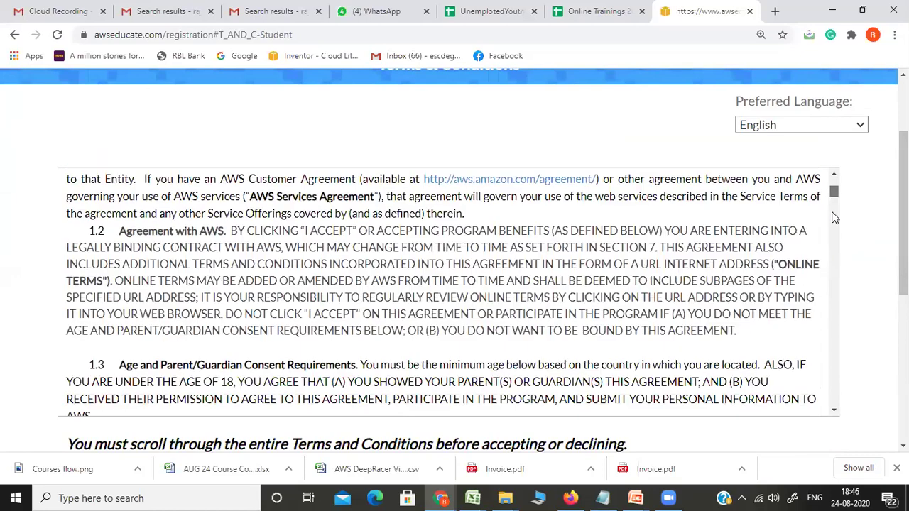
scroll(835, 201, down, 3)
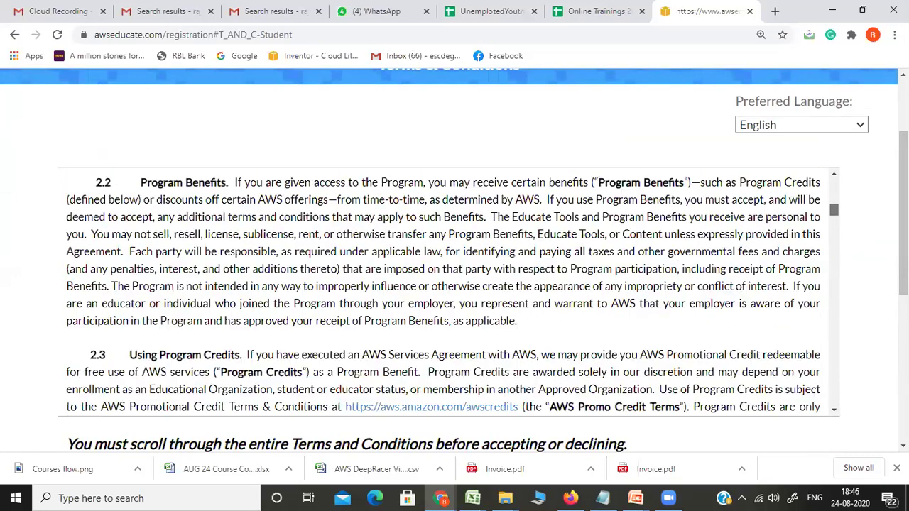
scroll(835, 158, down, 2)
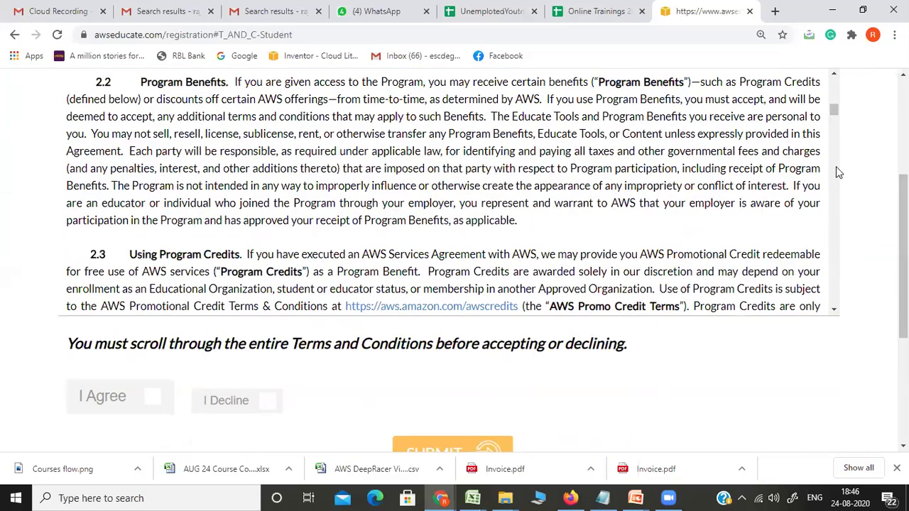
scroll(836, 180, down, 5)
scroll(837, 317, down, 20)
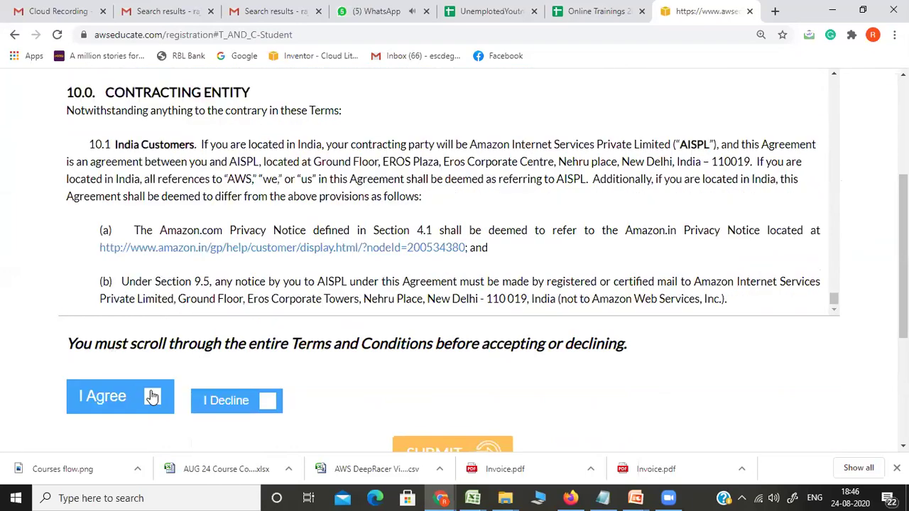
click(152, 396)
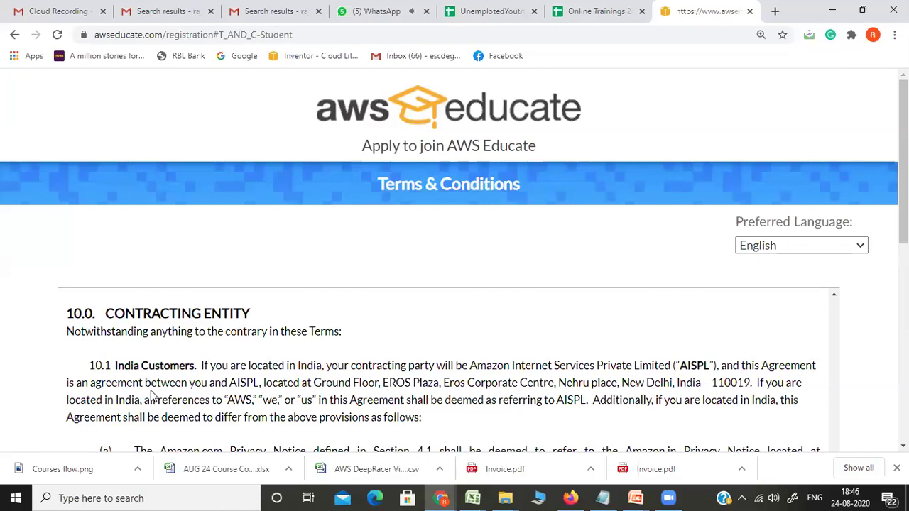
Submit the AWS Educate application with the accepted terms
scroll(903, 164, down, 1)
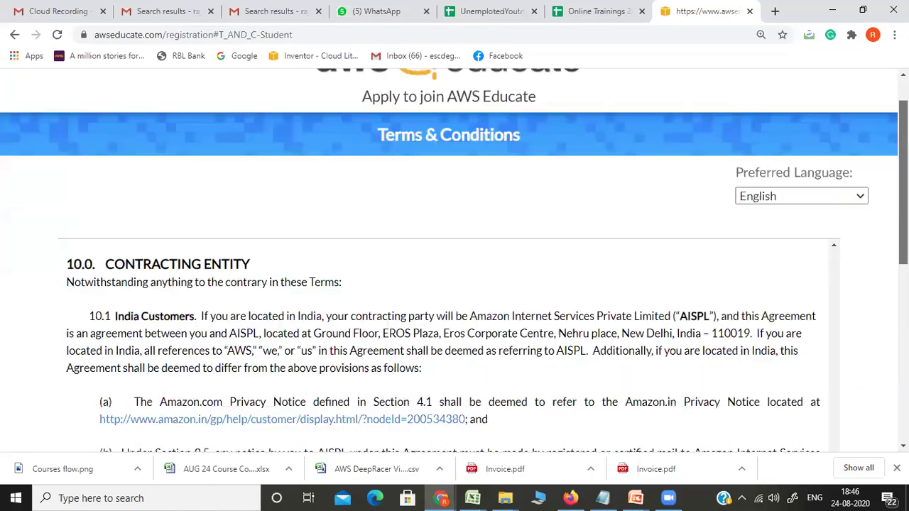
scroll(903, 163, down, 4)
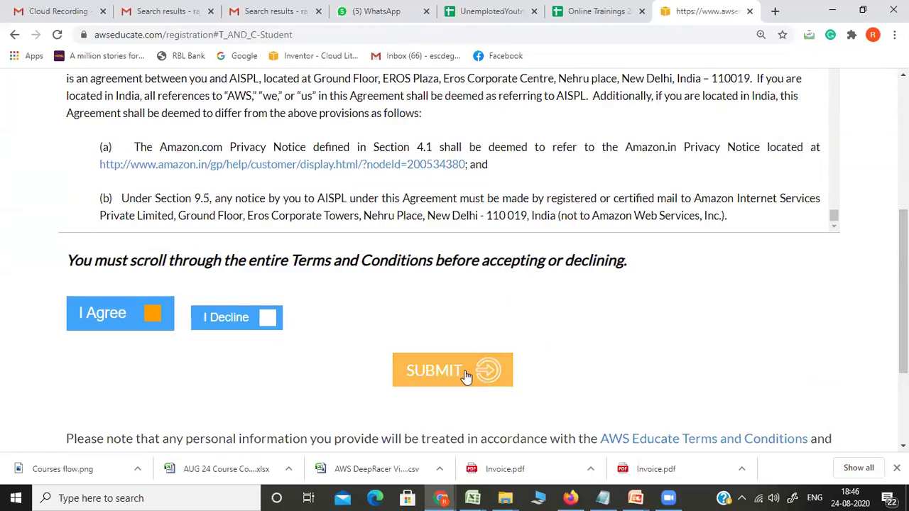
click(458, 375)
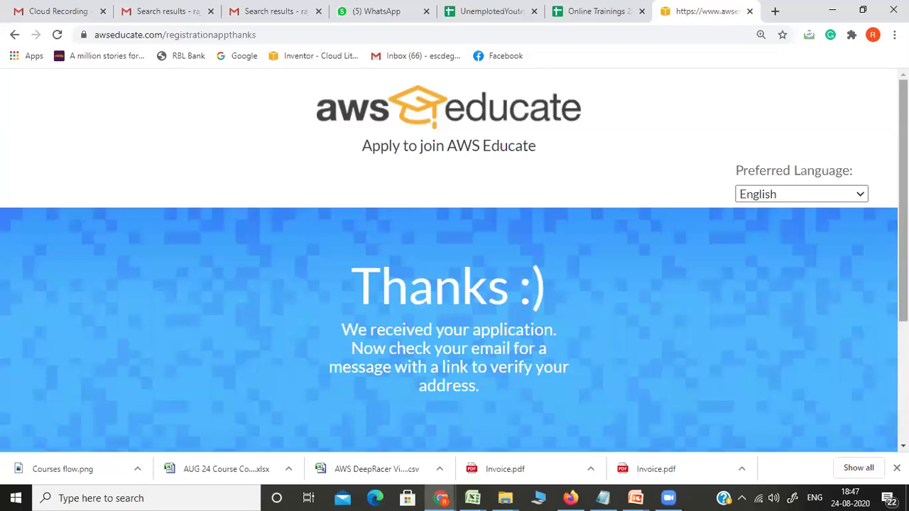
scroll(575, 423, down, 1)
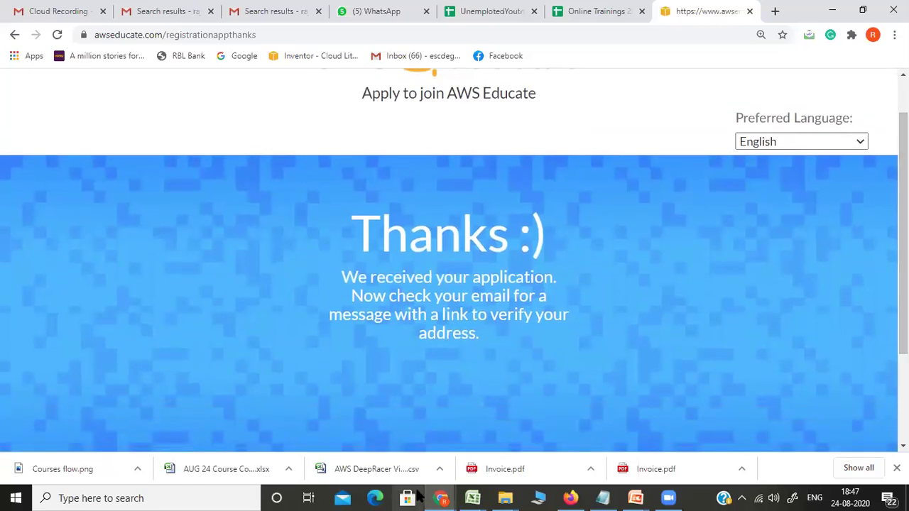
Switch to the student's Gmail window, open the AWS Educate email verification message and follow its confirmation link
mouse_move(441, 497)
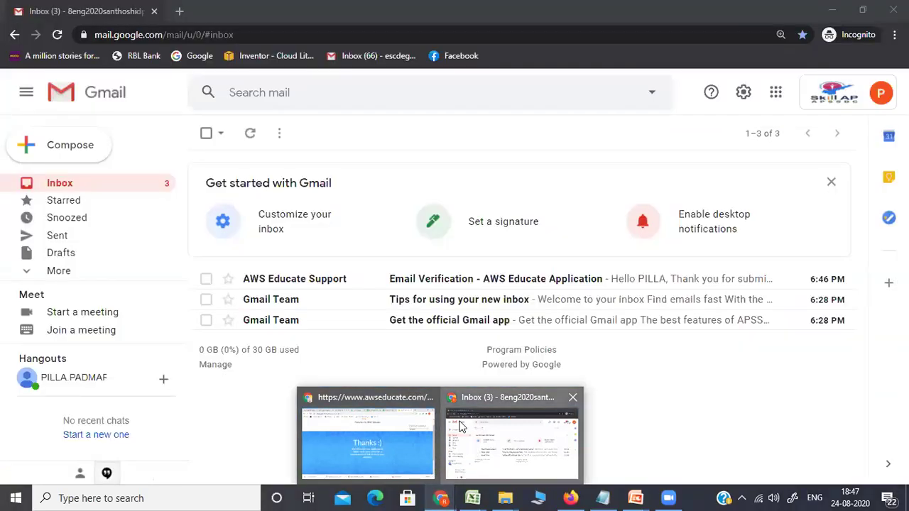
click(461, 426)
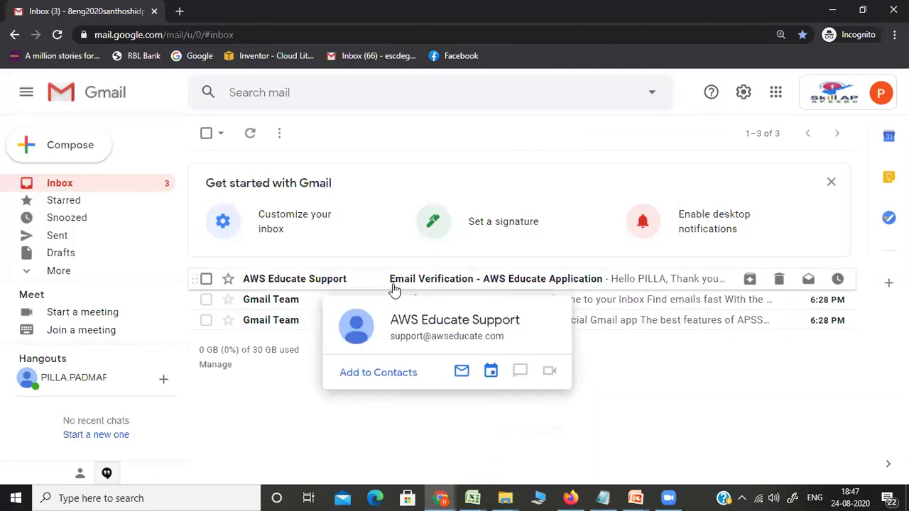
click(496, 284)
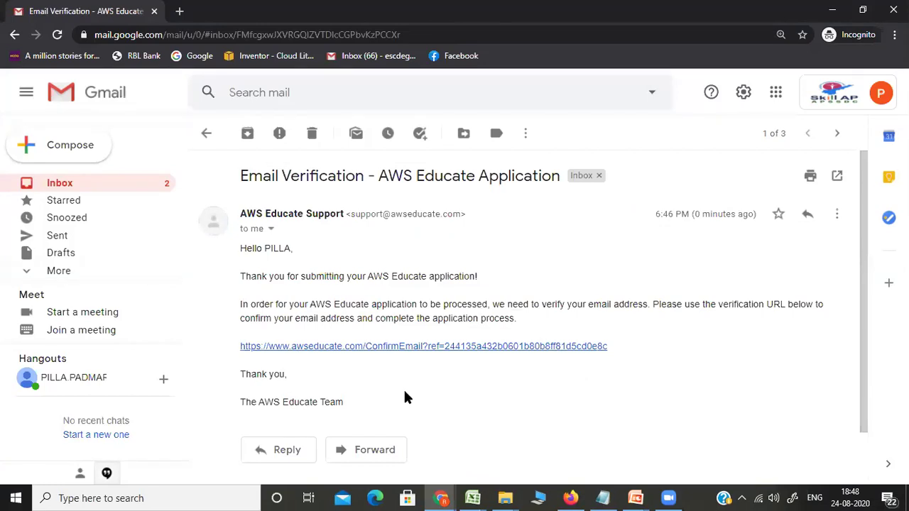
click(389, 348)
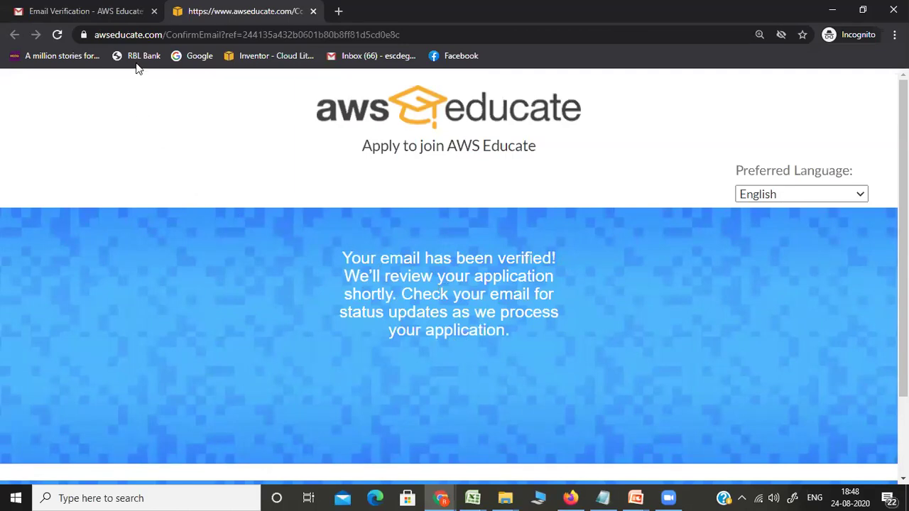
Return to the Gmail inbox from the verification message and refresh it to check for new mail
click(110, 12)
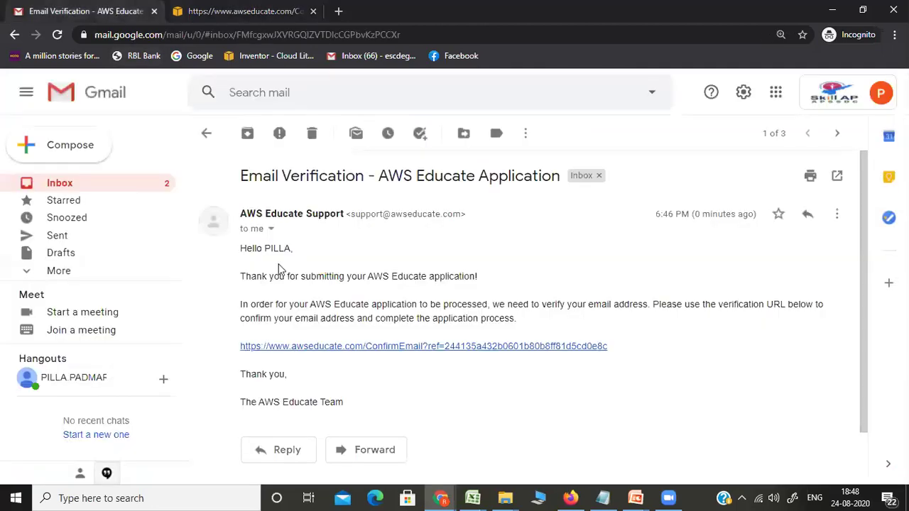
click(204, 134)
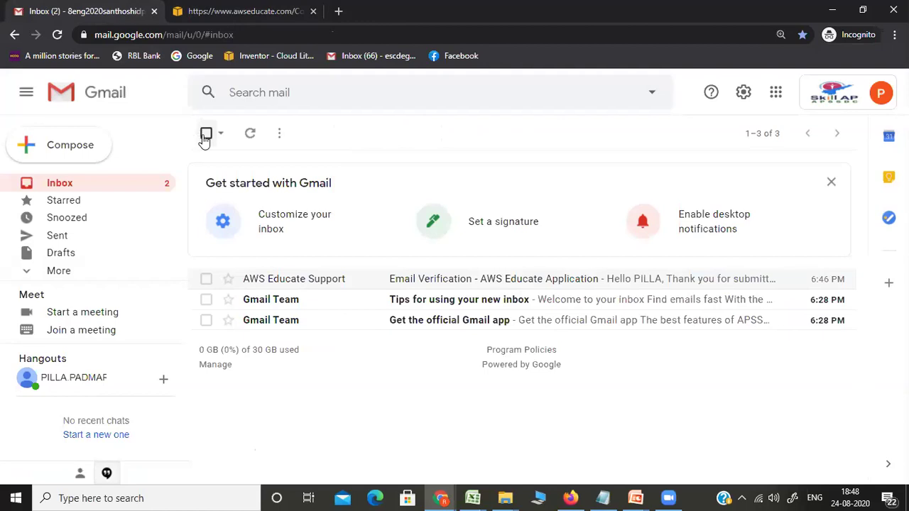
click(253, 135)
Switch to the PowerPoint slide show and review the slides from email verification through application review to the closing slide
mouse_move(635, 498)
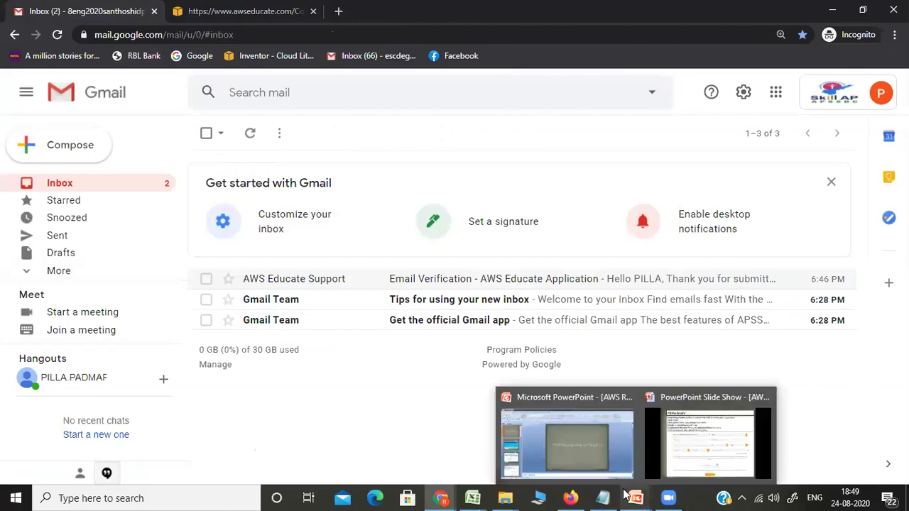
click(593, 440)
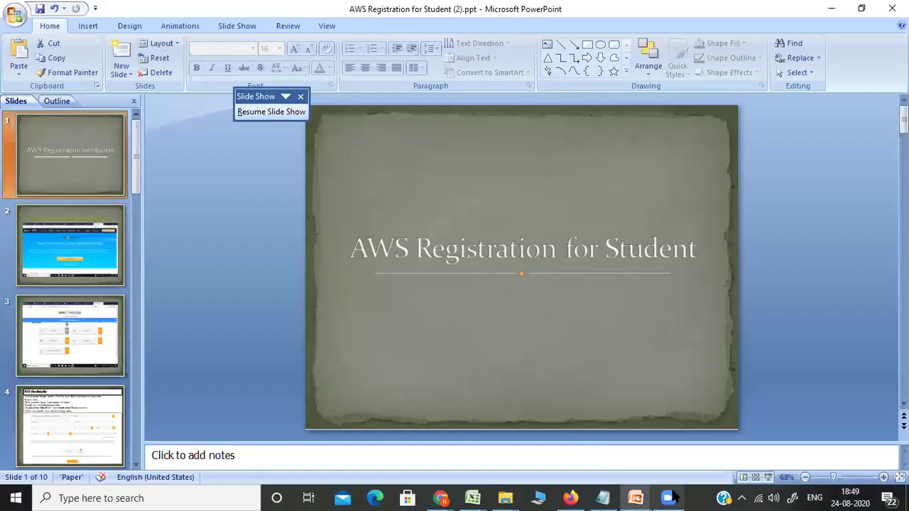
mouse_move(637, 498)
click(677, 442)
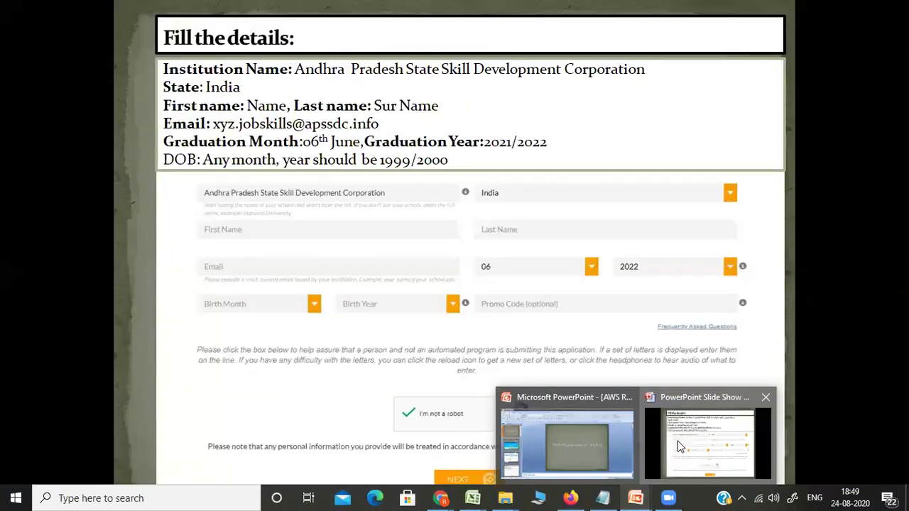
click(677, 446)
click(677, 446)
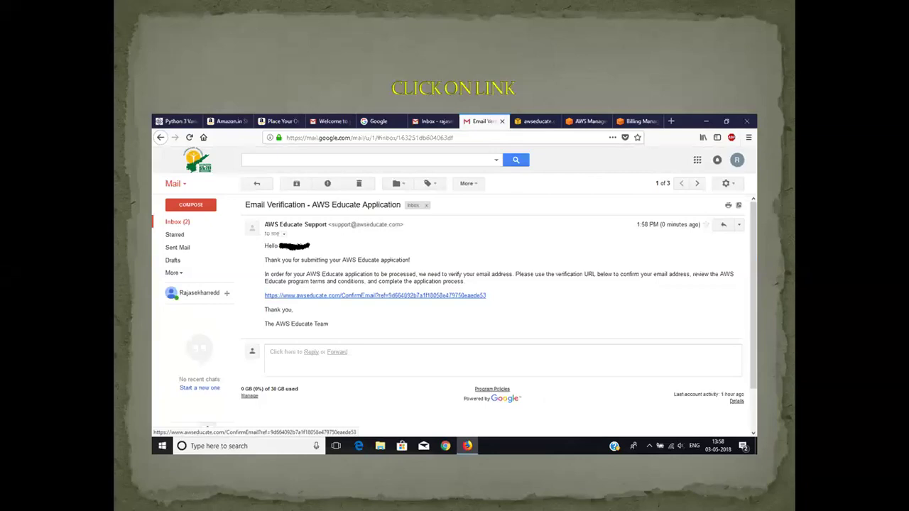
key(Right)
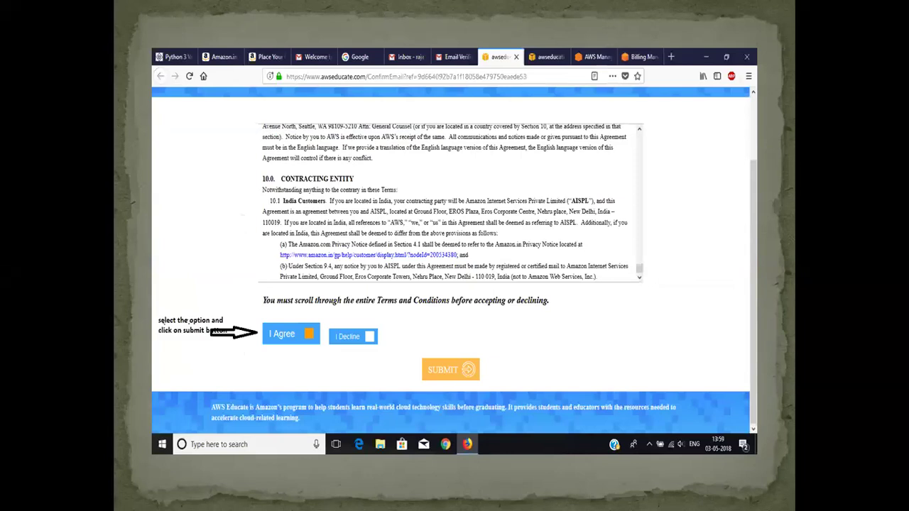
key(Right)
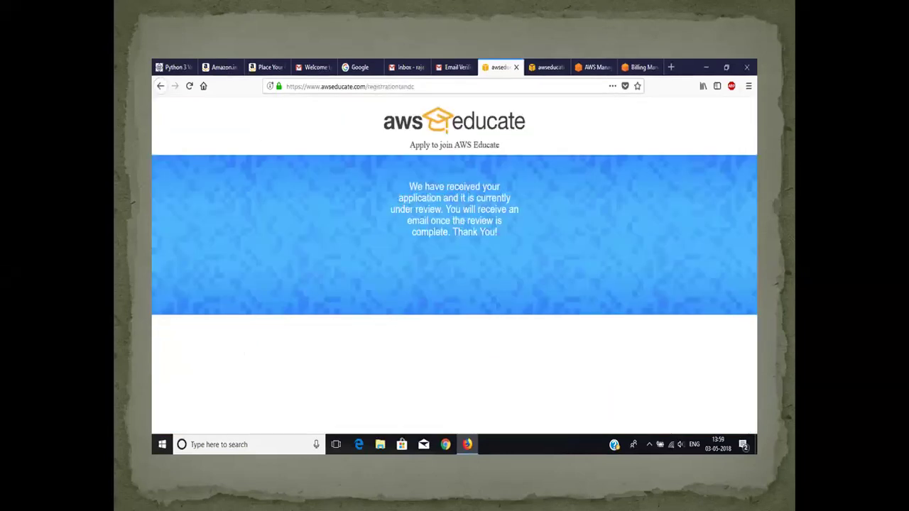
key(Right)
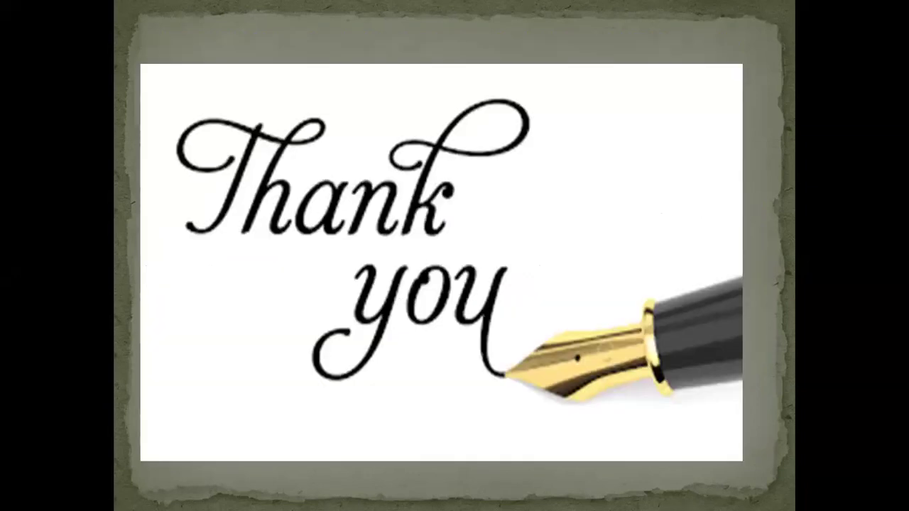
Leave the slide show and switch back to the student's Gmail inbox in the Chrome incognito window
key(alt+Tab)
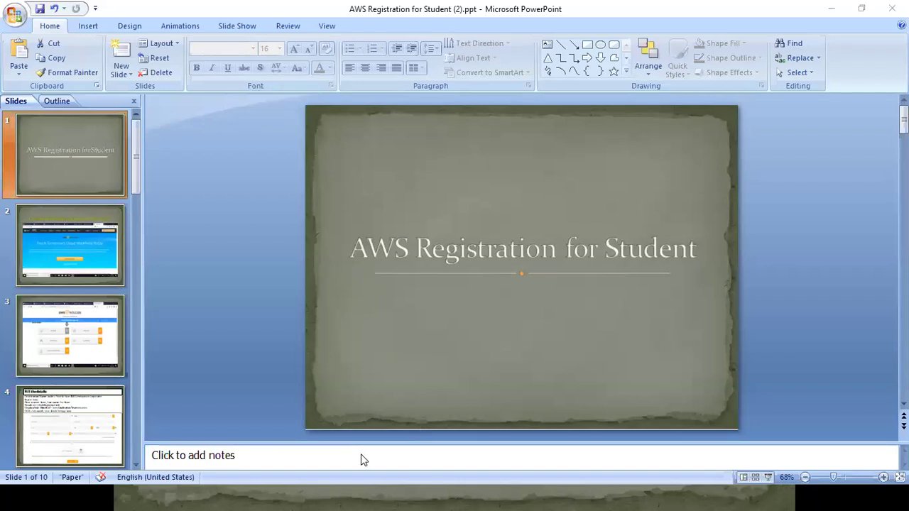
key(super)
mouse_move(440, 497)
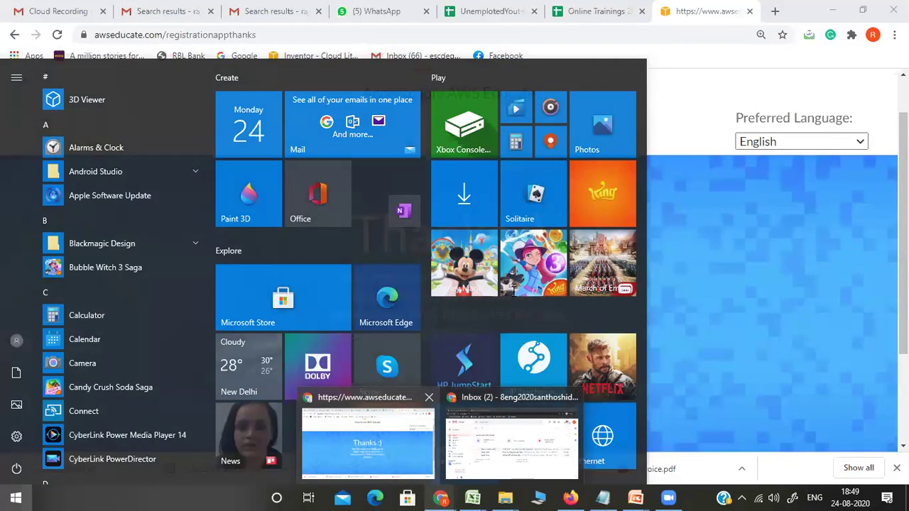
key(Escape)
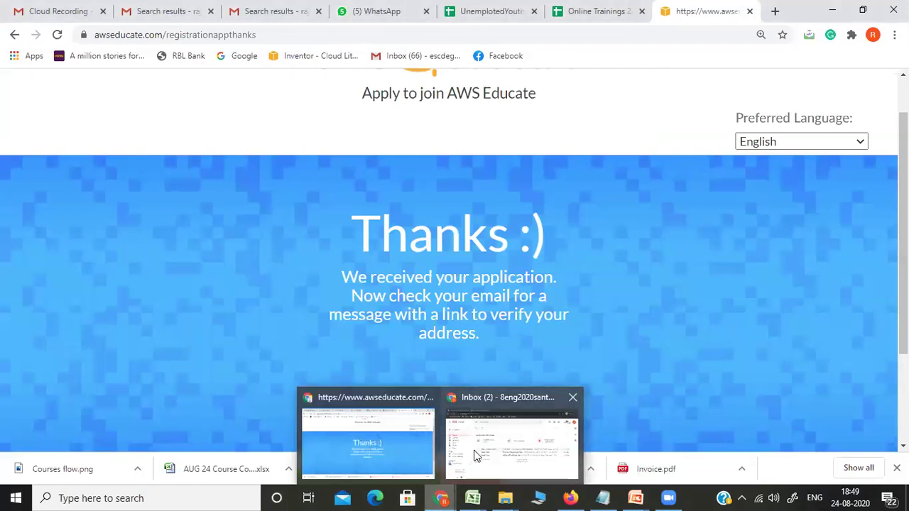
click(475, 448)
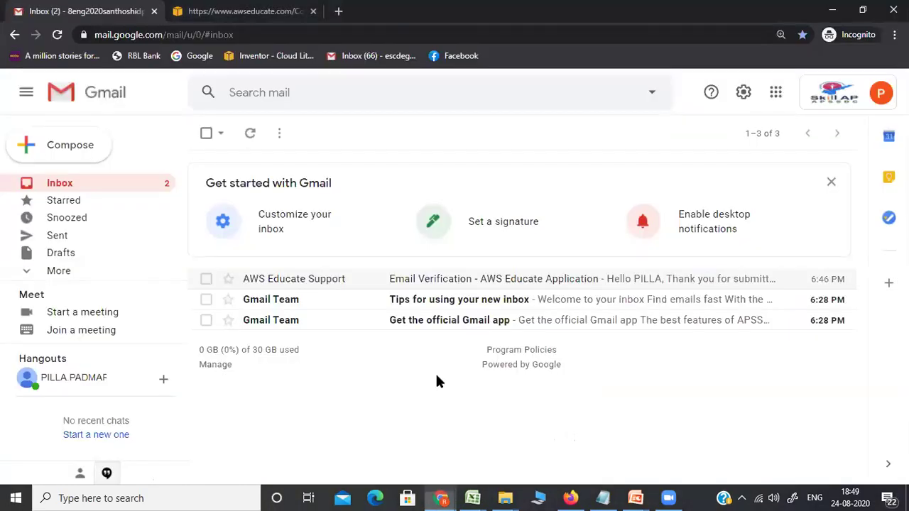
Refresh the inbox until new mail arrives and open the AWS Educate Application Approved message
click(242, 142)
click(242, 142)
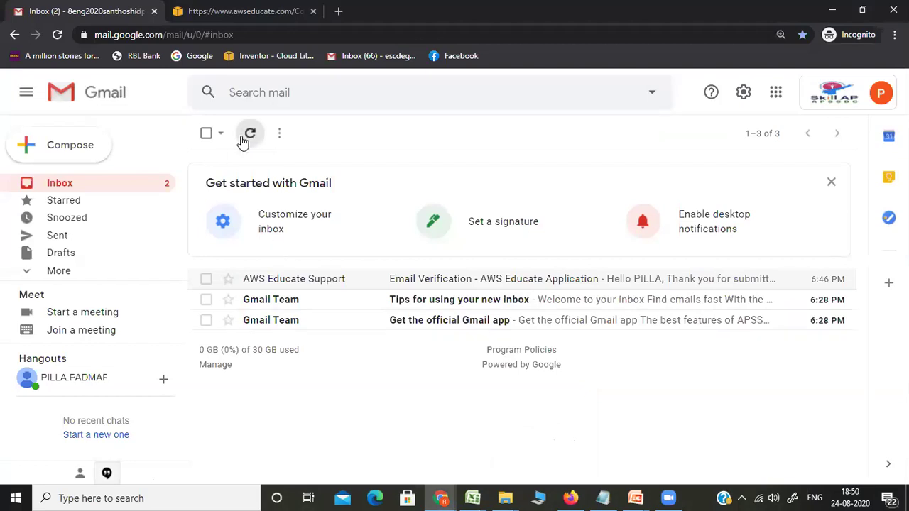
click(242, 141)
click(242, 141)
click(244, 140)
click(250, 137)
click(250, 137)
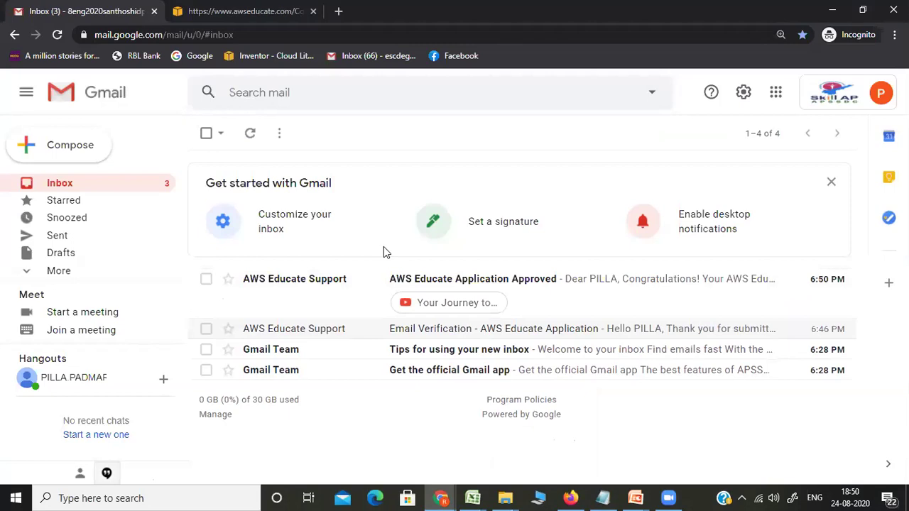
click(531, 291)
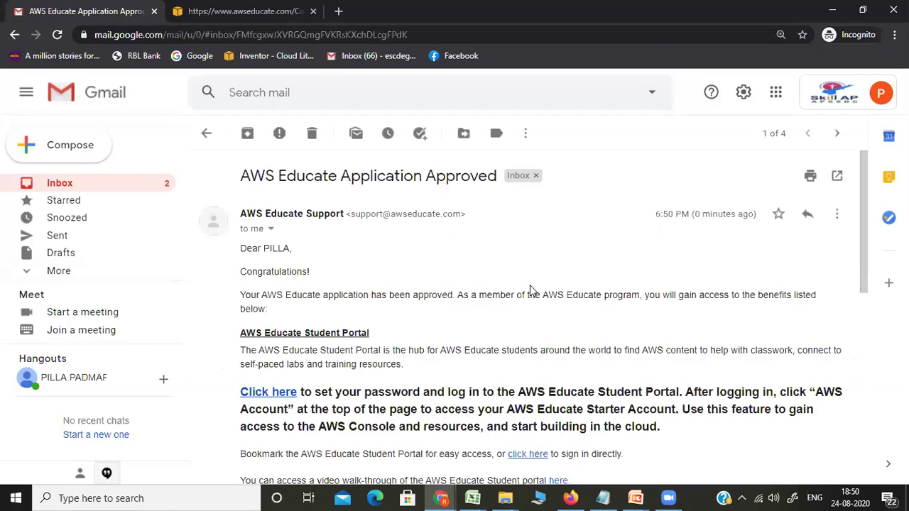